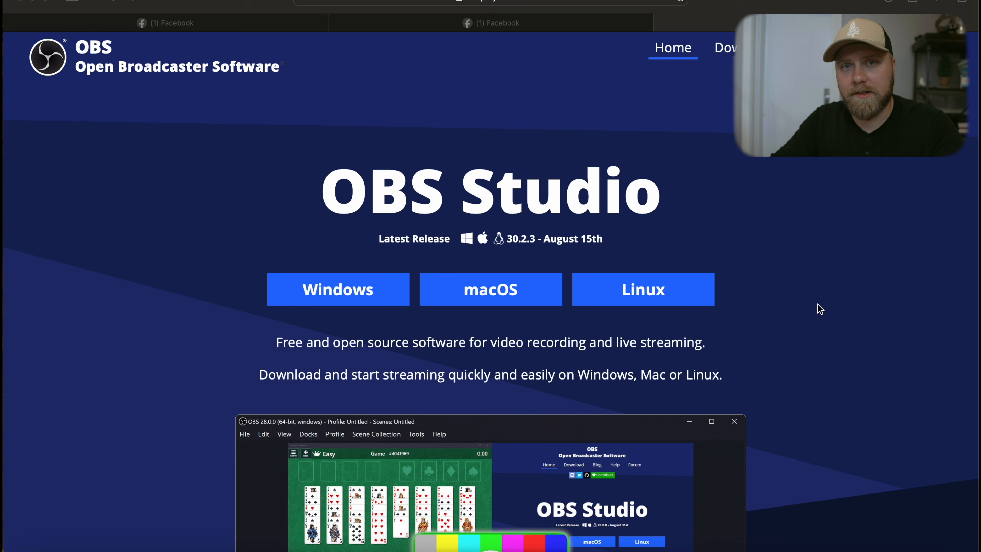
- Scroll through the OBS Studio website to review its features
scroll(820, 309, down, 15)
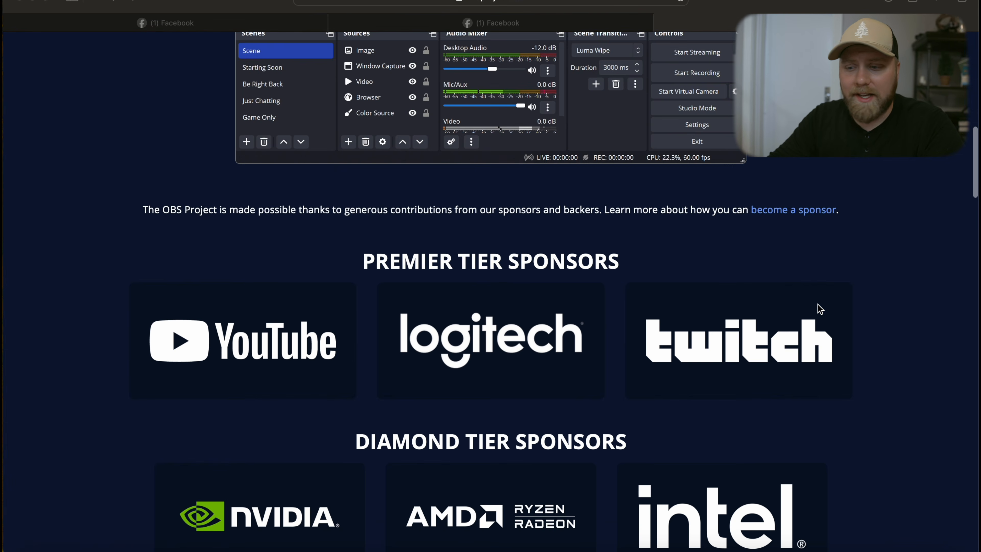
scroll(820, 309, down, 15)
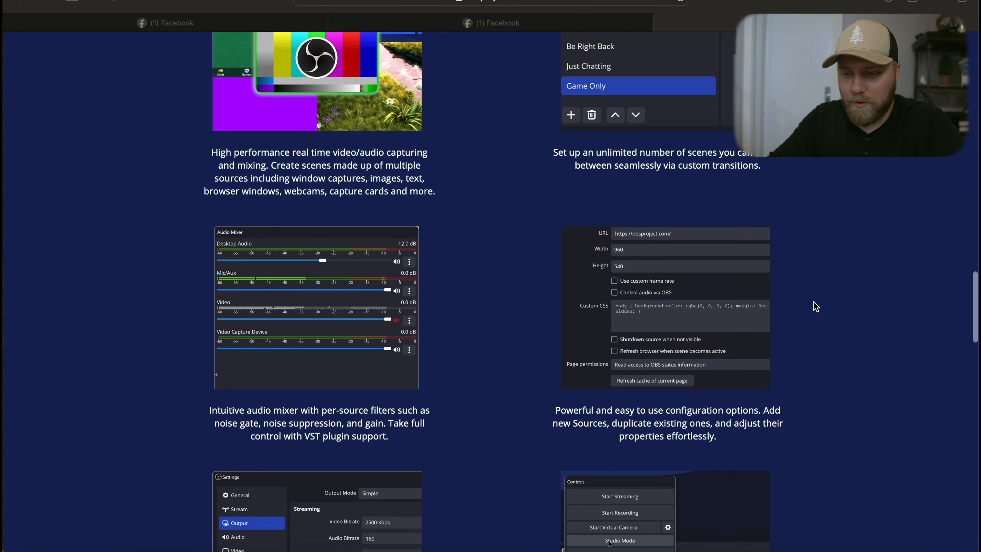
scroll(815, 307, down, 10)
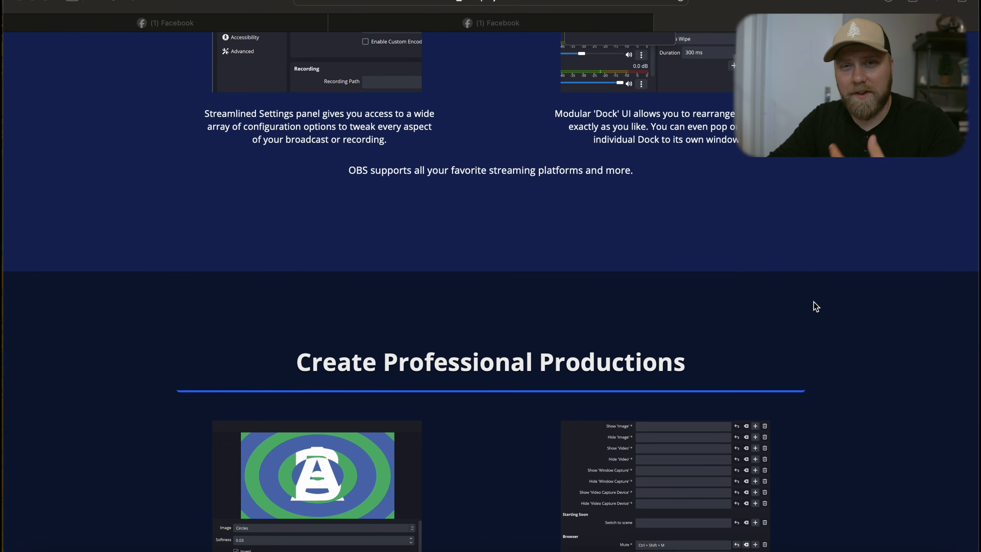
scroll(816, 306, down, 15)
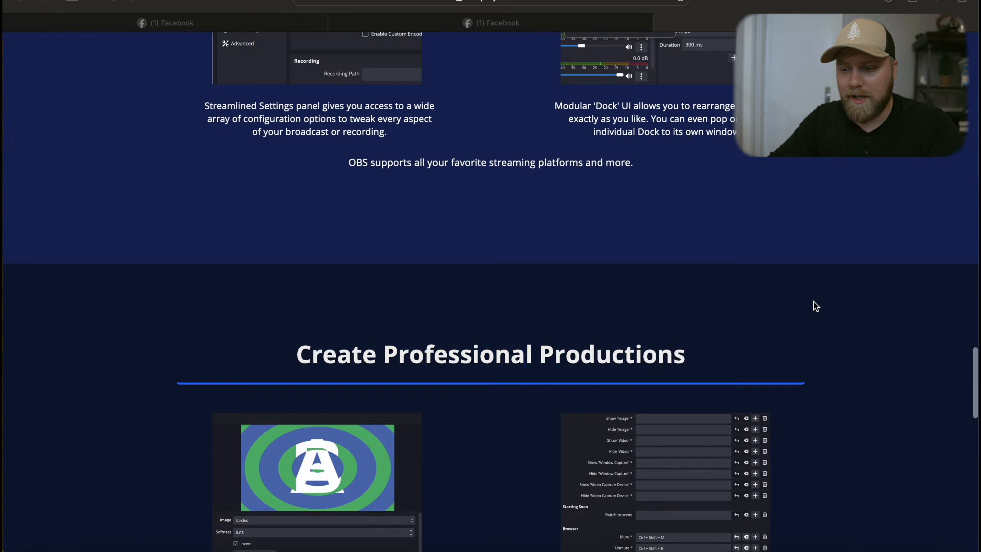
key(Home)
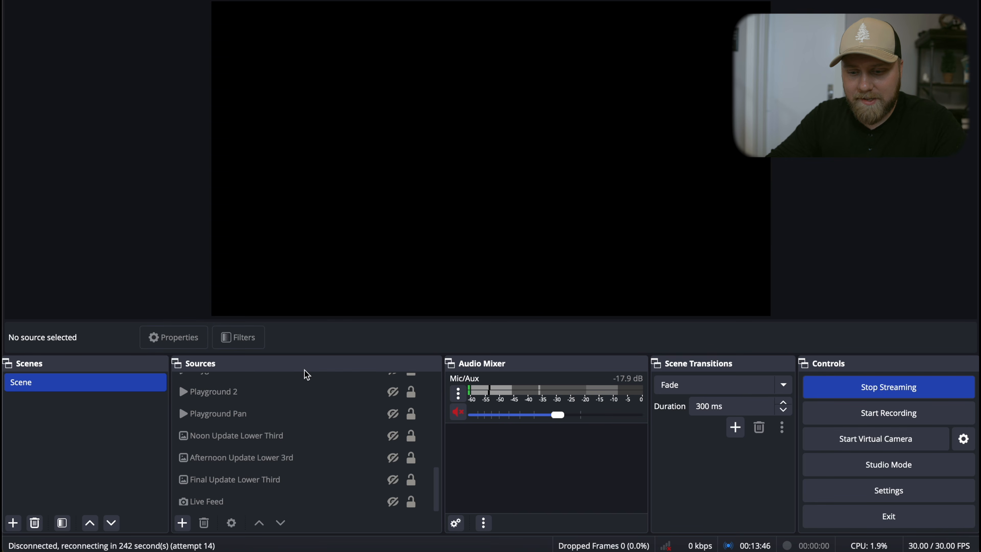
- Make the Live Feed camera source visible in the scene
click(305, 431)
scroll(292, 463, up, 10)
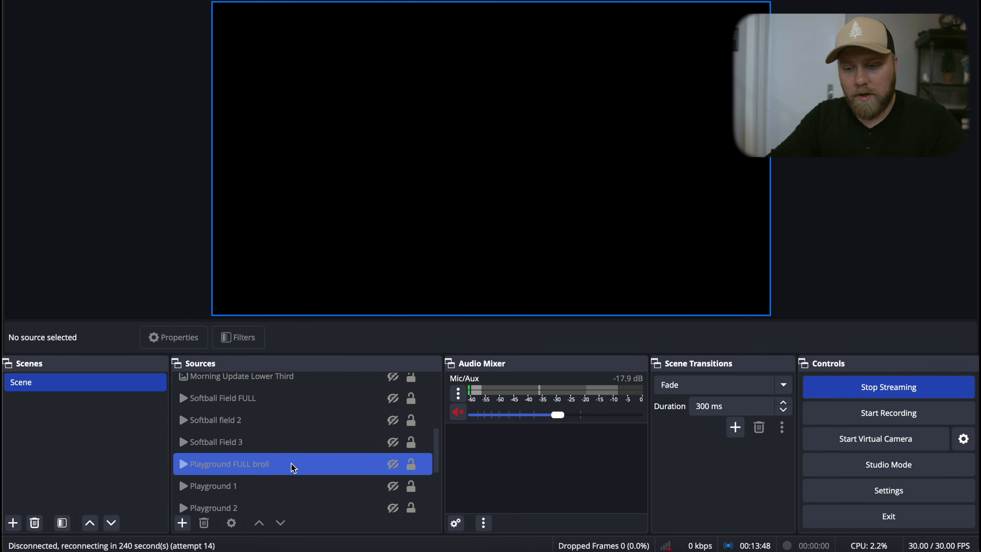
scroll(294, 468, down, 8)
scroll(291, 464, up, 10)
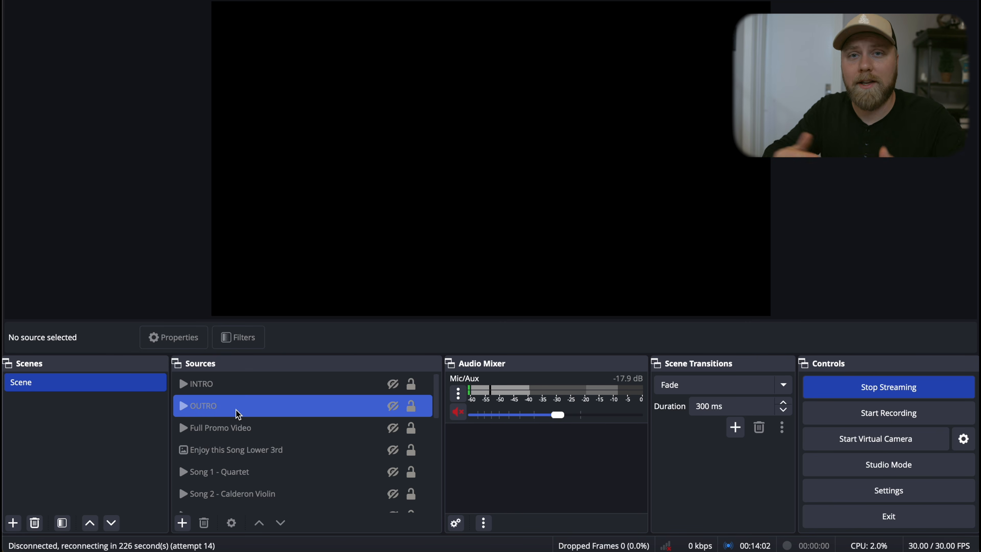
scroll(236, 409, down, 10)
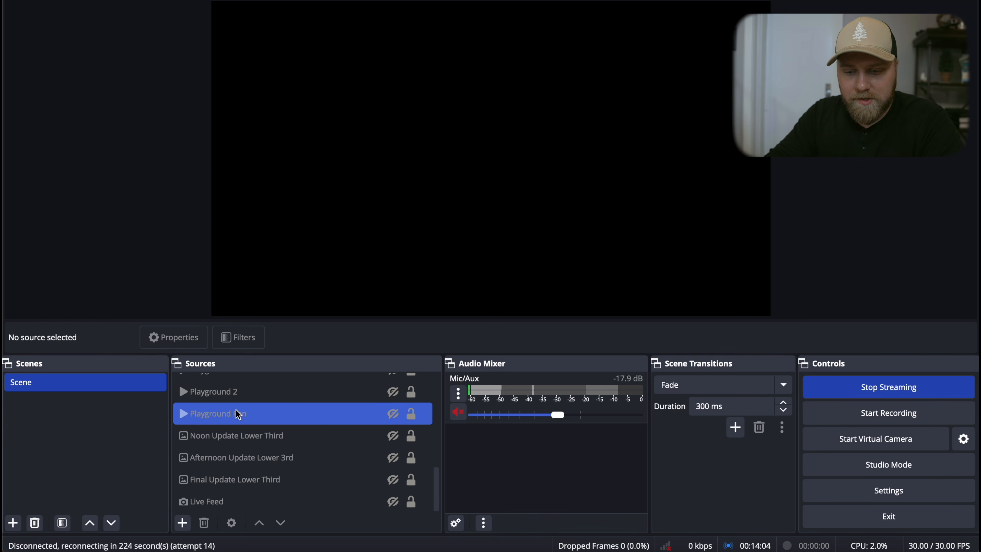
click(390, 501)
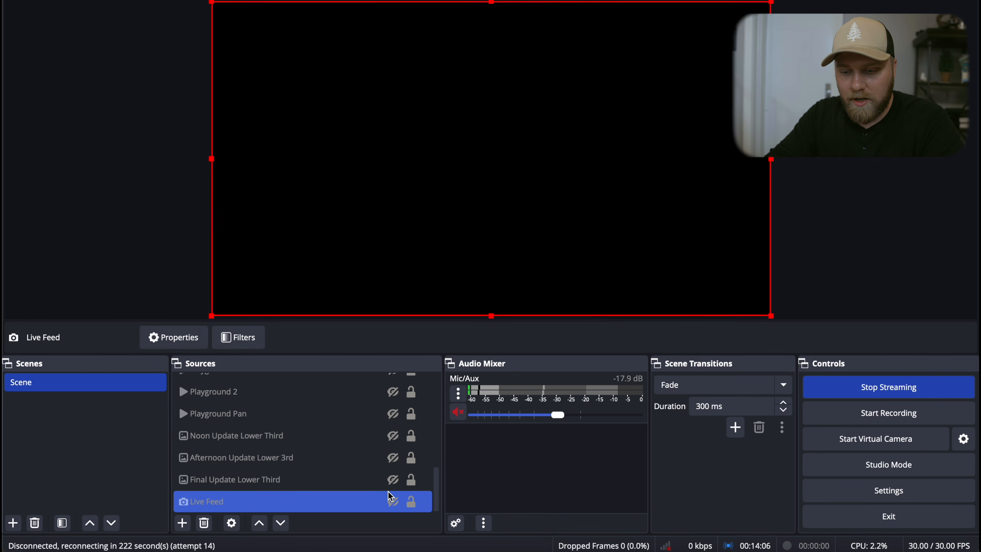
click(393, 501)
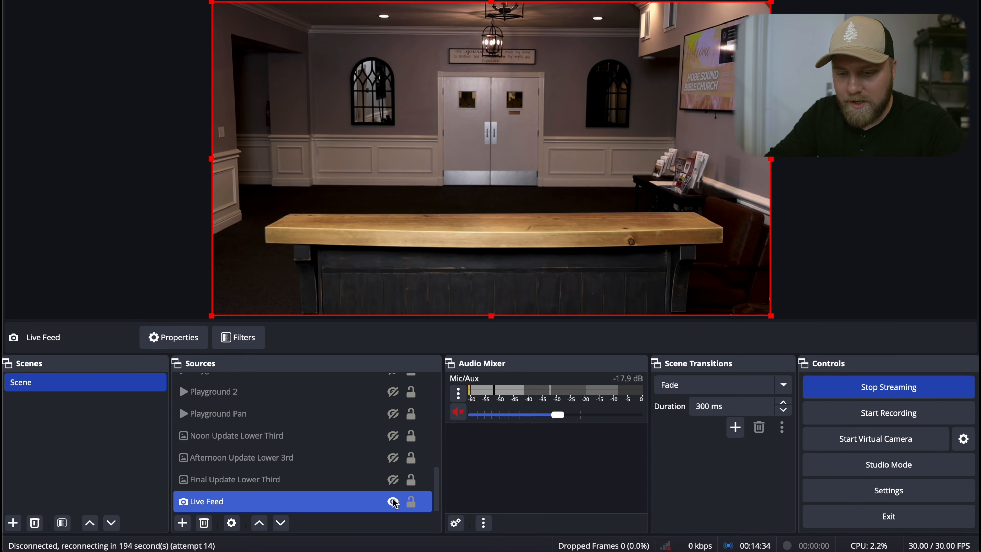
click(187, 526)
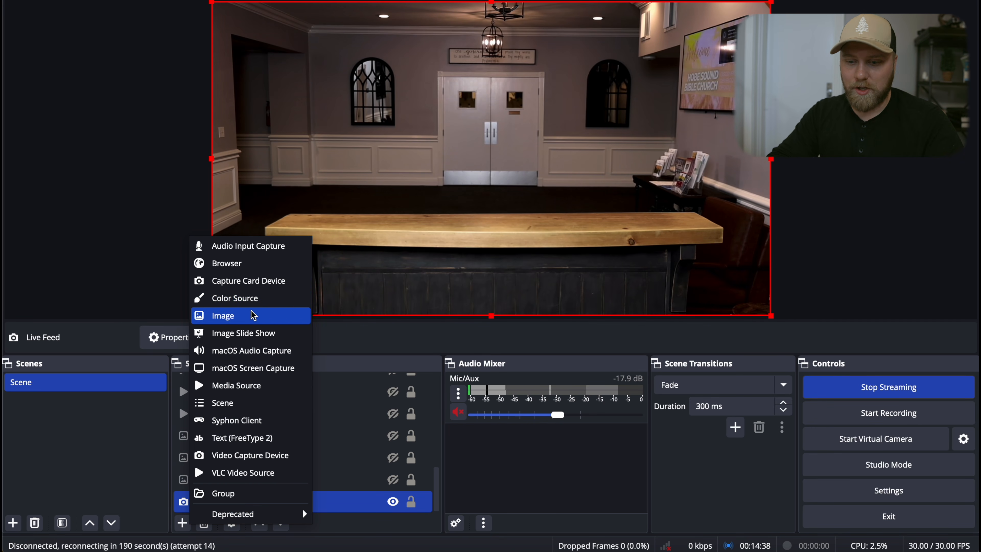
mouse_move(190, 520)
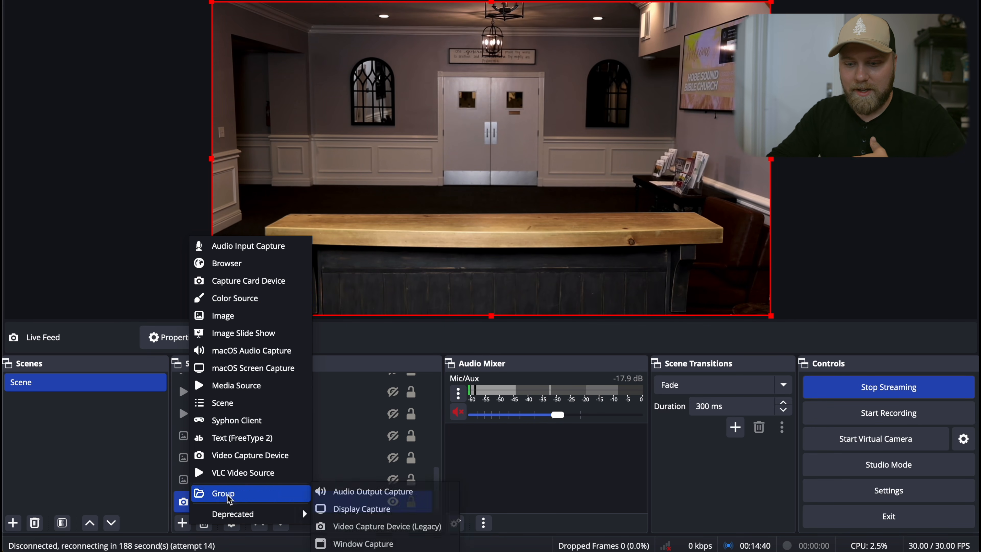
click(326, 455)
- Show the Noon Update Lower Third overlay, then hide it again
scroll(374, 484, up, 1)
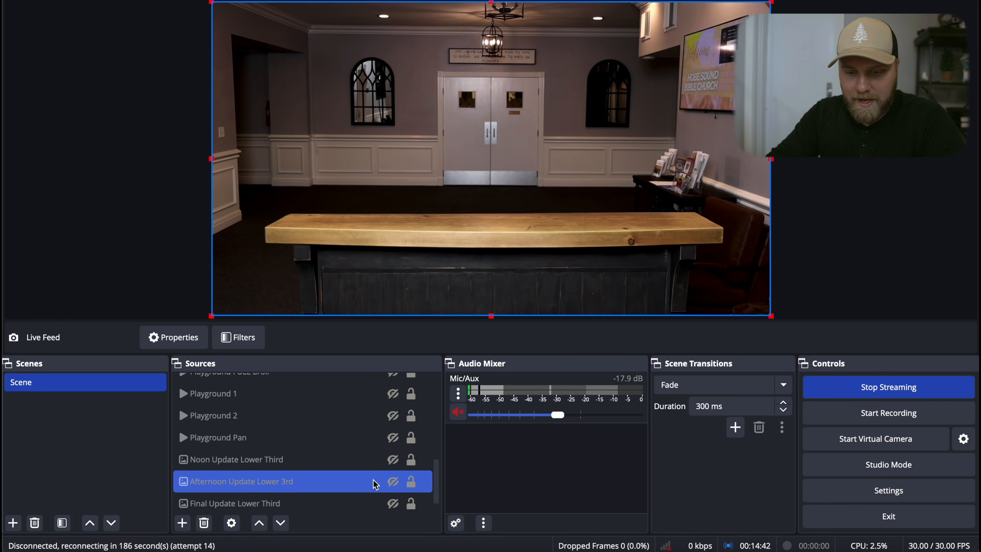
click(393, 435)
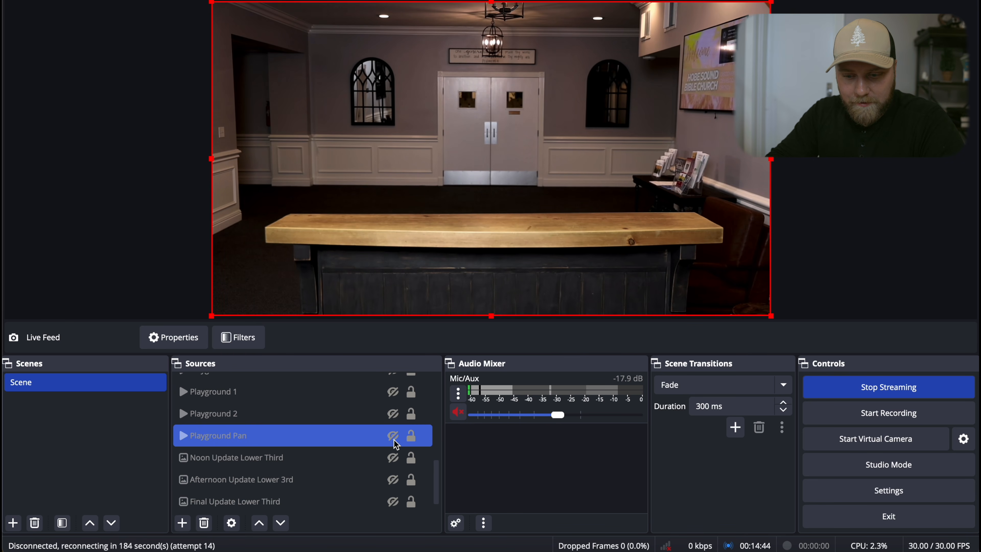
click(396, 459)
click(394, 458)
scroll(396, 459, up, 3)
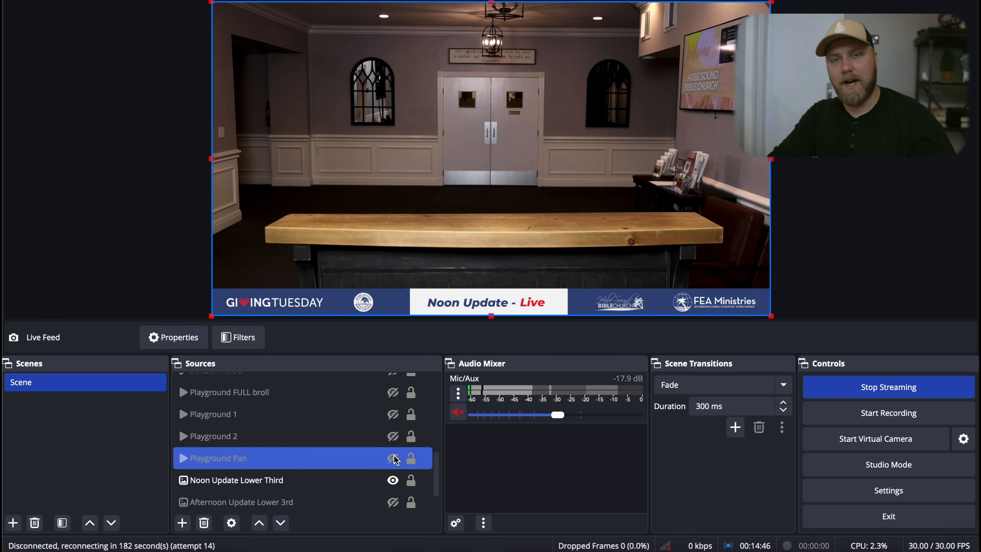
scroll(396, 464, down, 2)
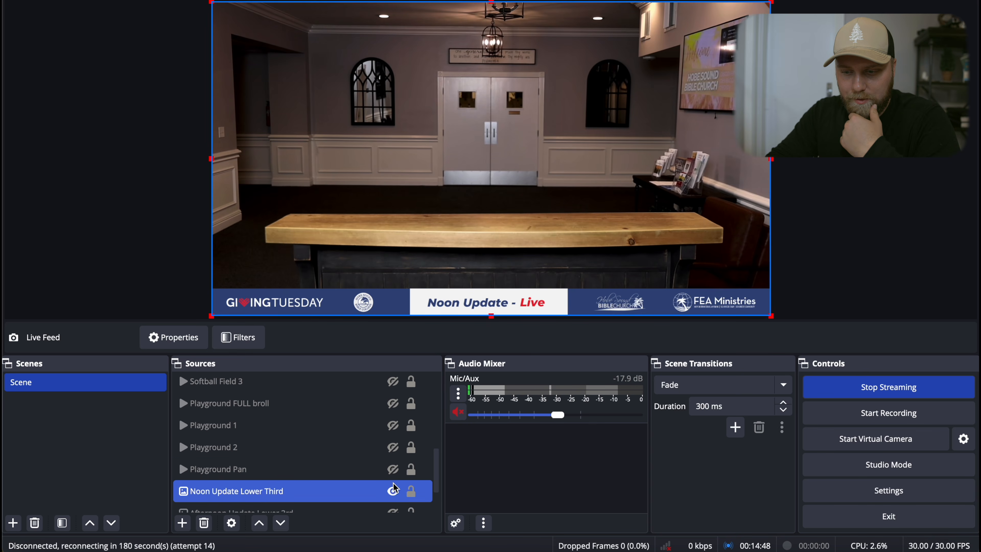
click(393, 490)
- Show the INTRO video source, then hide it again
scroll(395, 493, up, 2)
scroll(393, 492, up, 10)
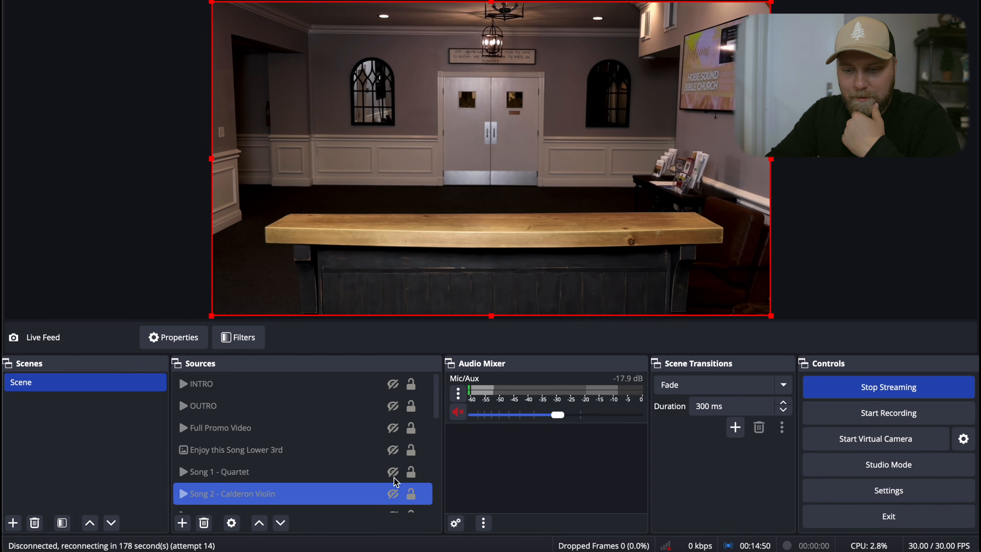
click(393, 385)
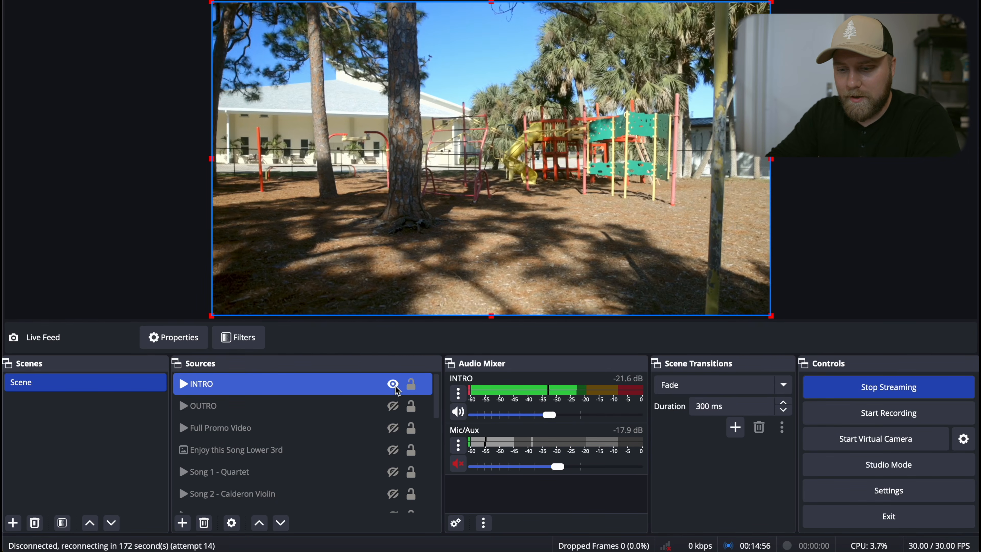
click(395, 387)
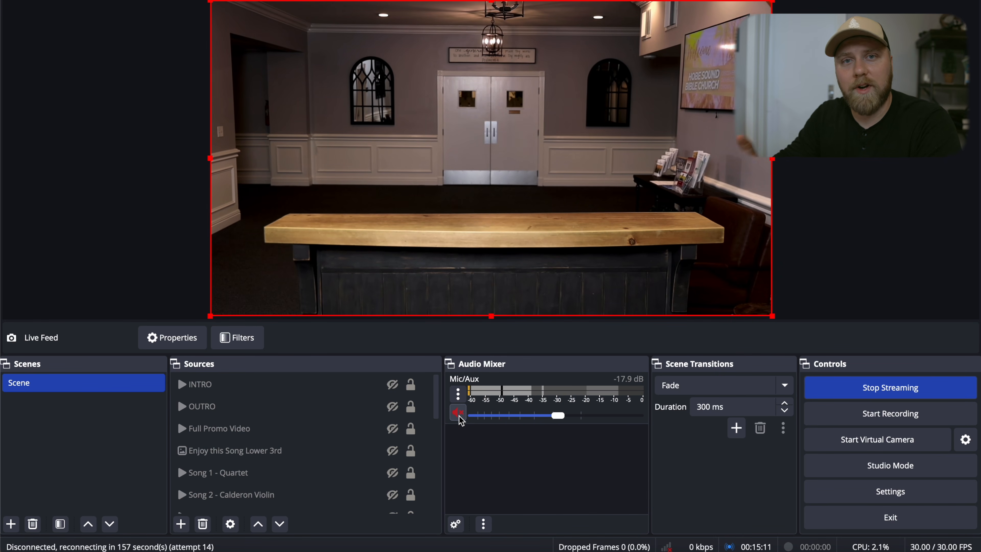
- Unmute the Mic/Aux input and raise its volume to about -10.4 dB
click(458, 412)
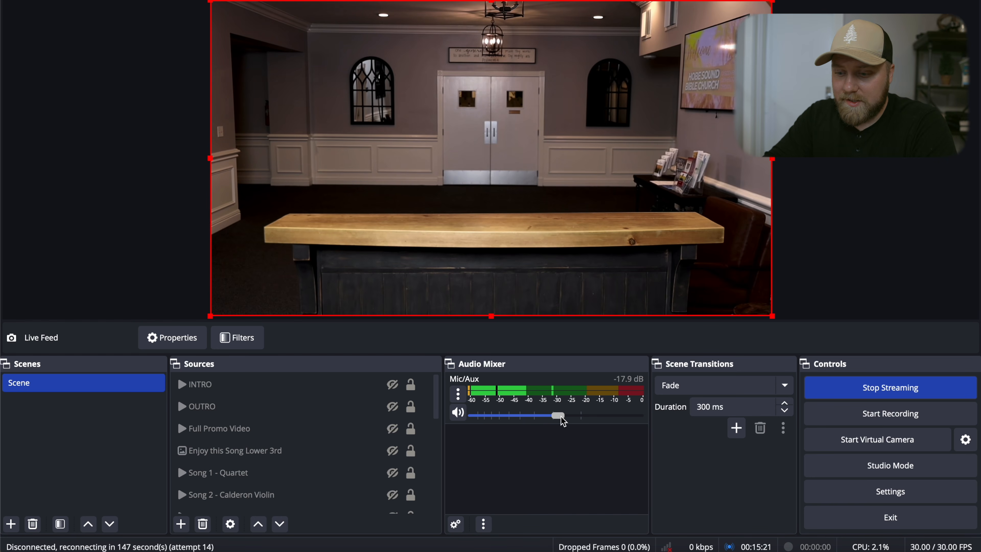
drag(560, 417, 579, 416)
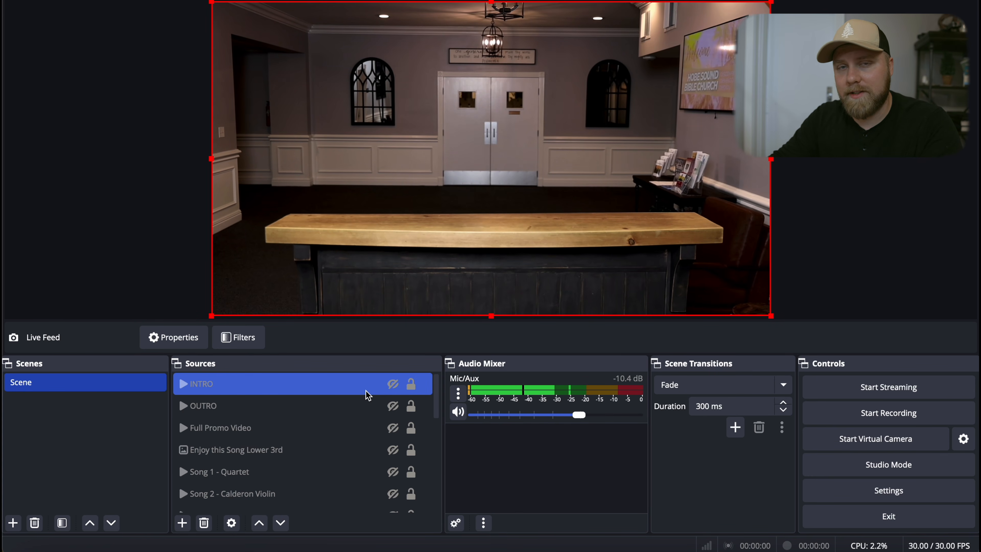
- Switch to the Facebook page in the browser and open live video creation
click(219, 472)
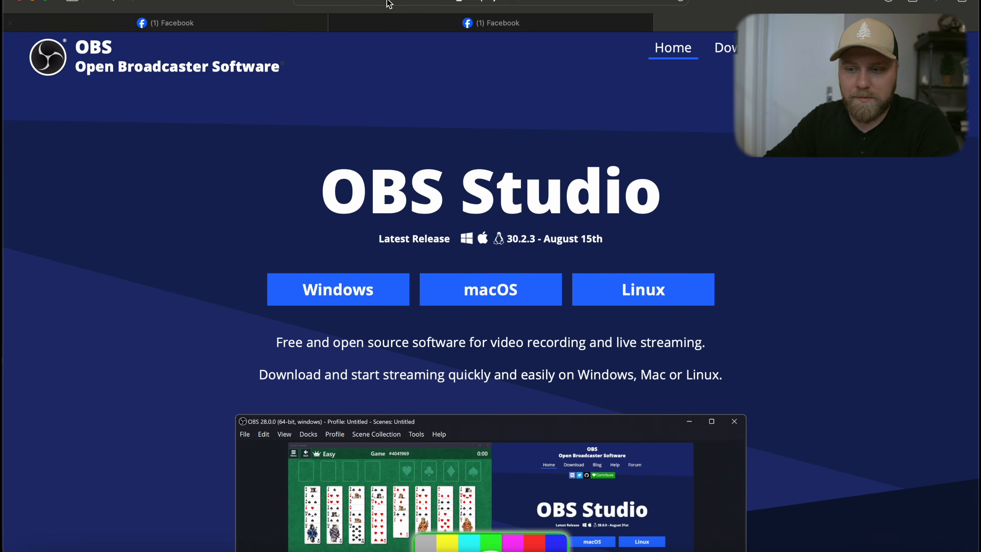
click(453, 24)
scroll(811, 371, down, 5)
scroll(799, 348, up, 3)
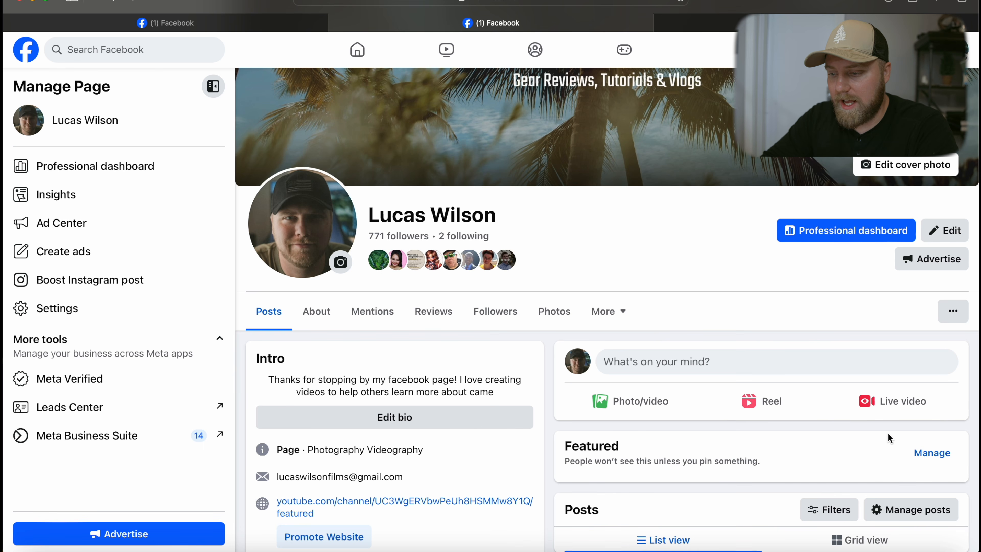
click(891, 411)
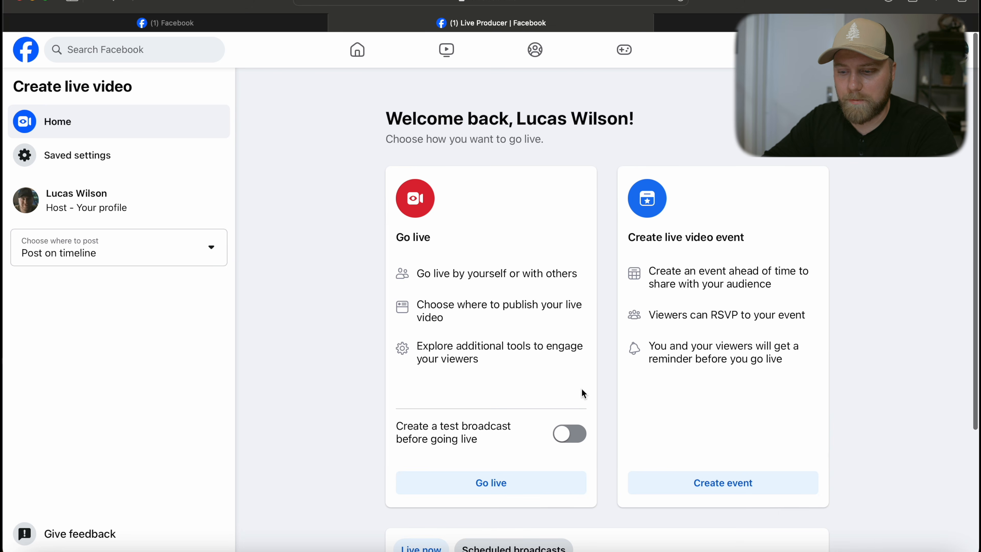
- Enable the test broadcast before going live and start going live
click(569, 436)
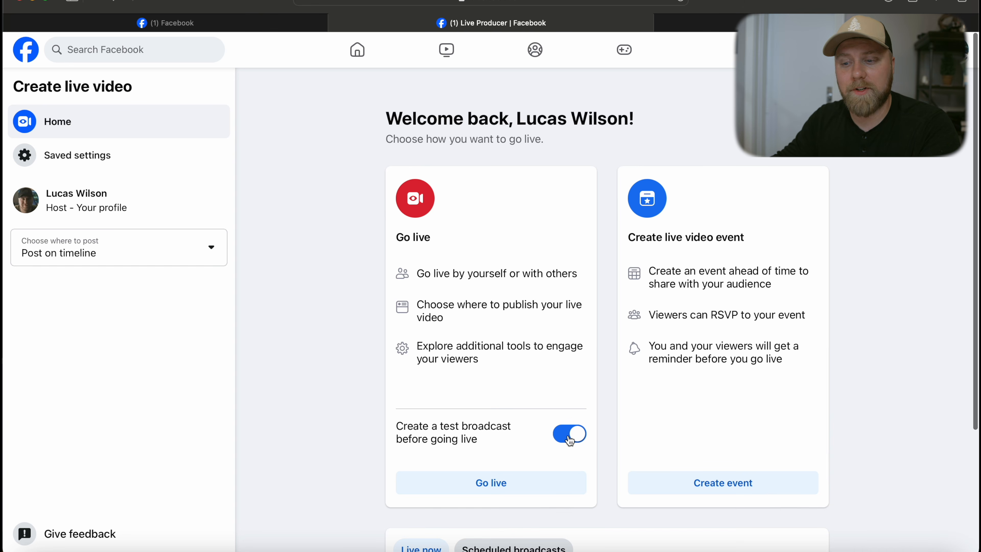
scroll(569, 440, down, 1)
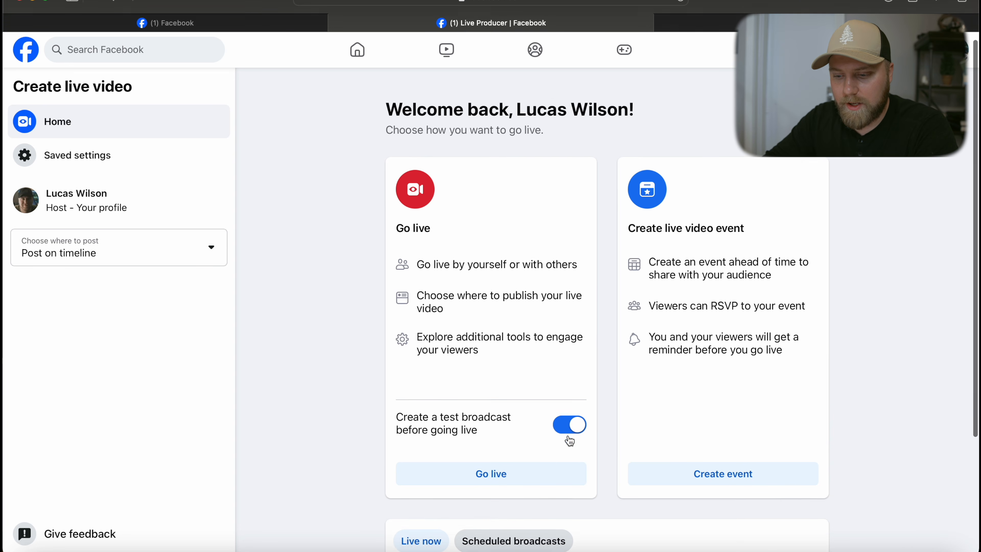
click(547, 469)
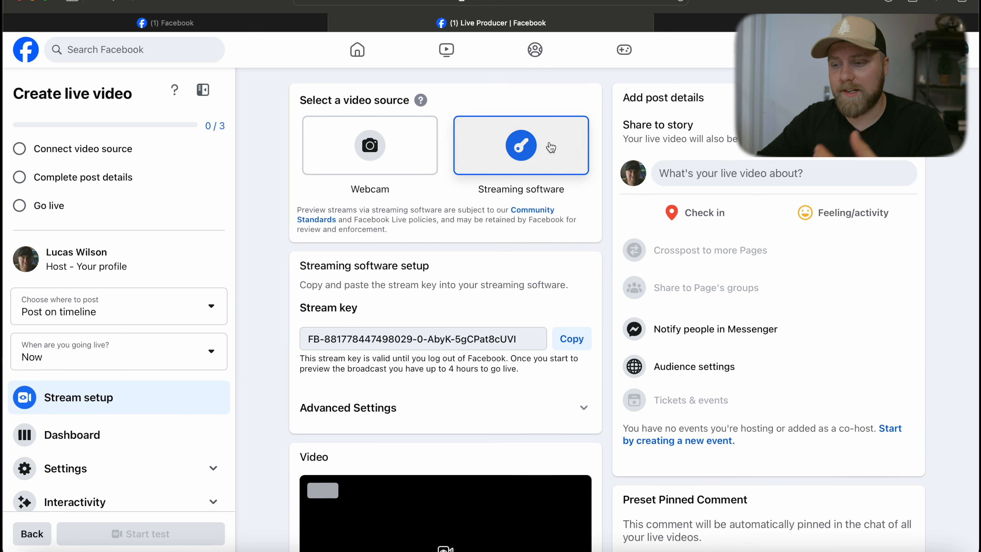
- Copy the Facebook stream key and paste it into the OBS stream settings' Stream Key field, then save
click(567, 340)
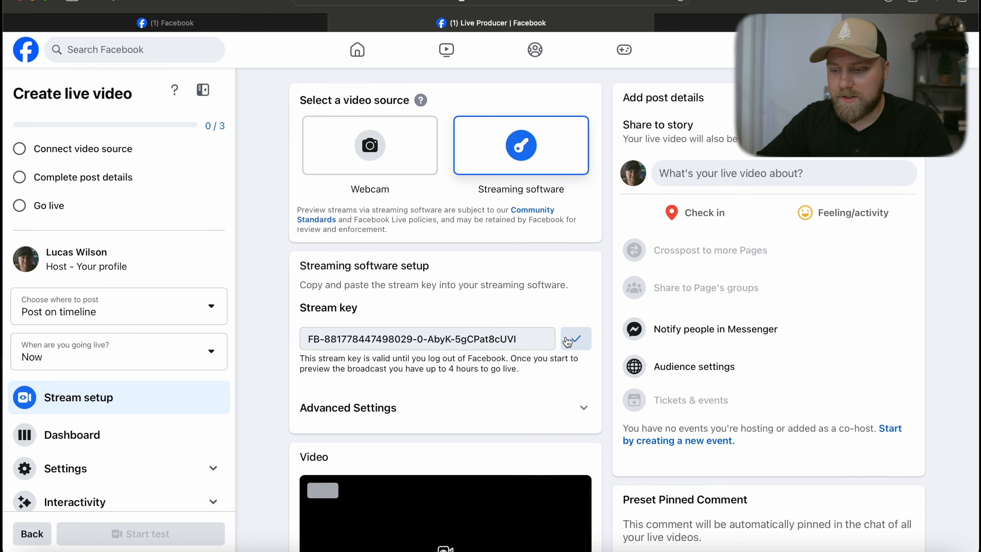
click(856, 548)
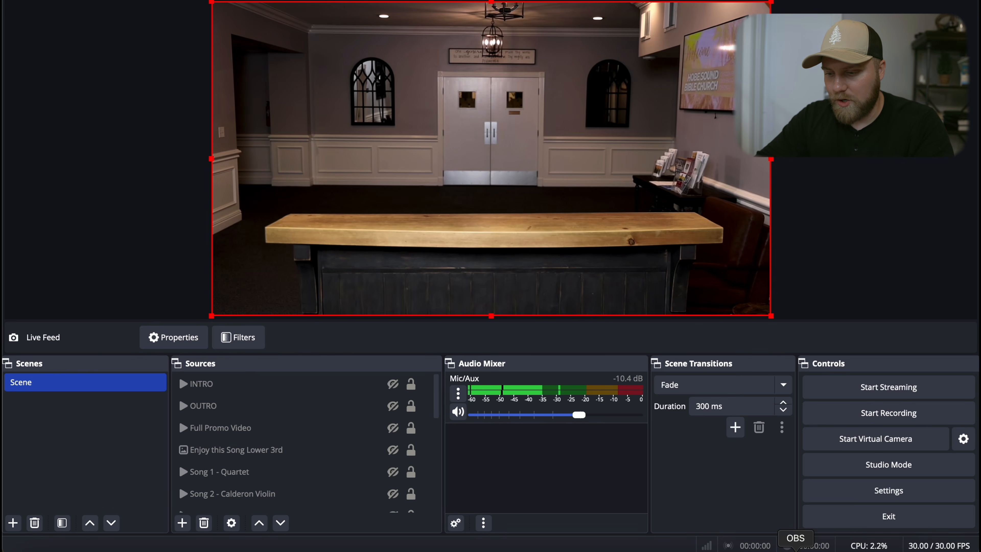
click(857, 494)
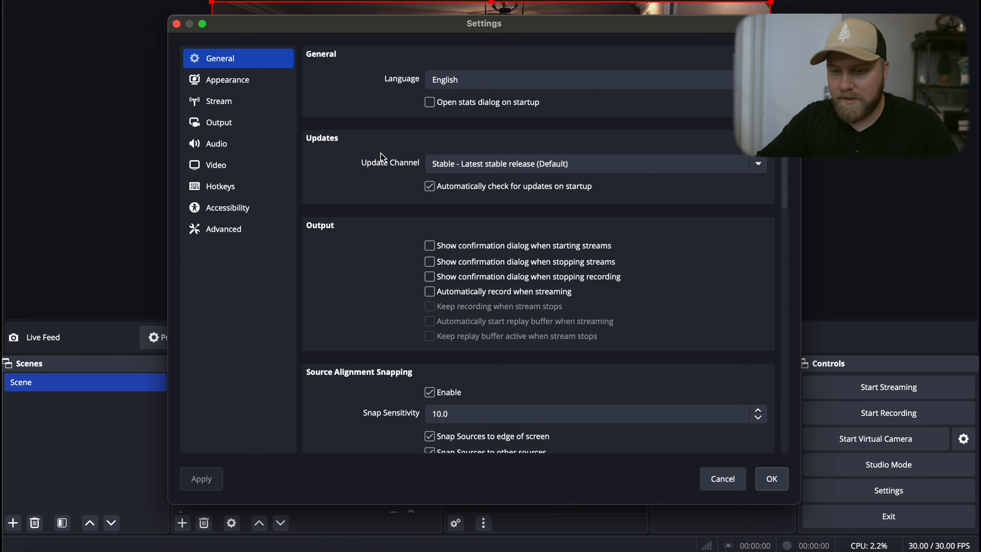
click(262, 101)
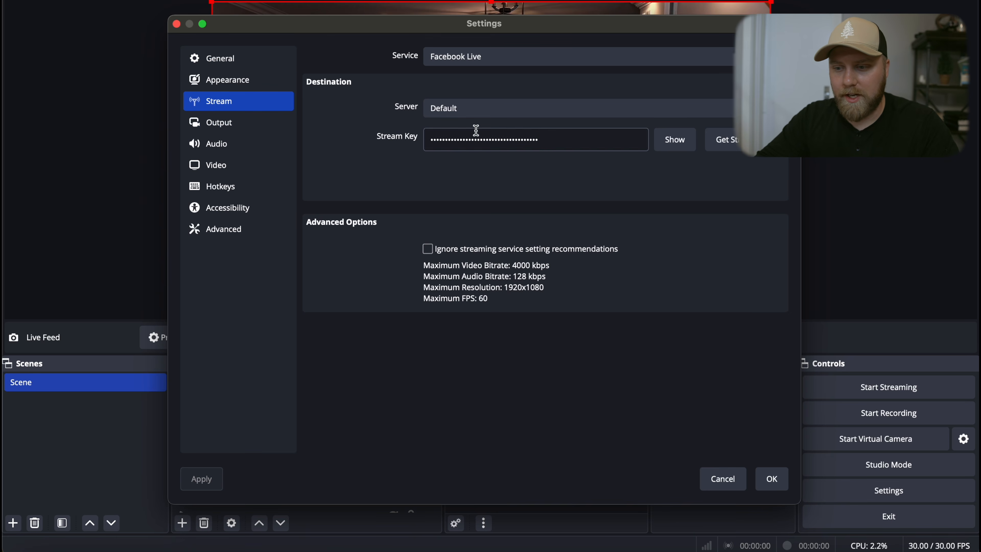
double_click(551, 143)
key(super+v)
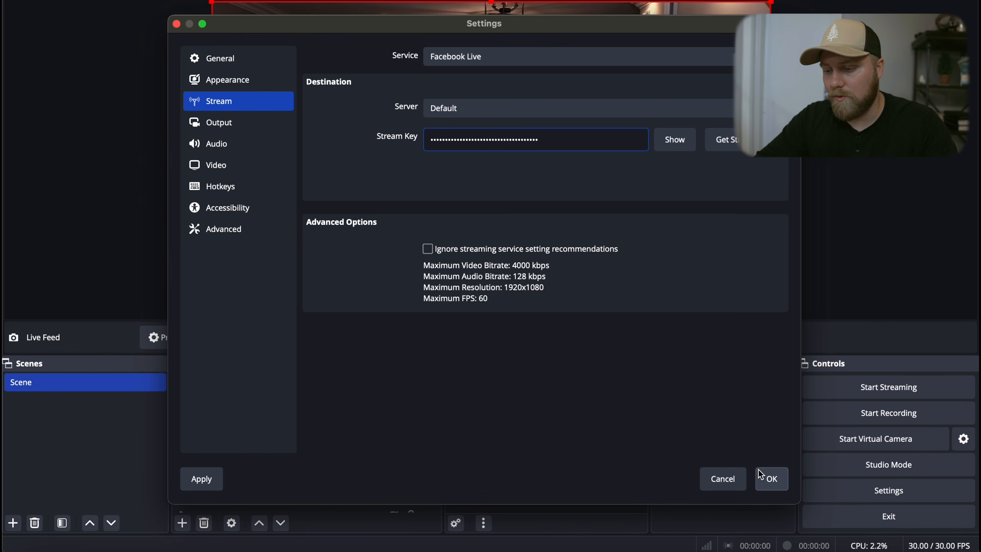
click(771, 480)
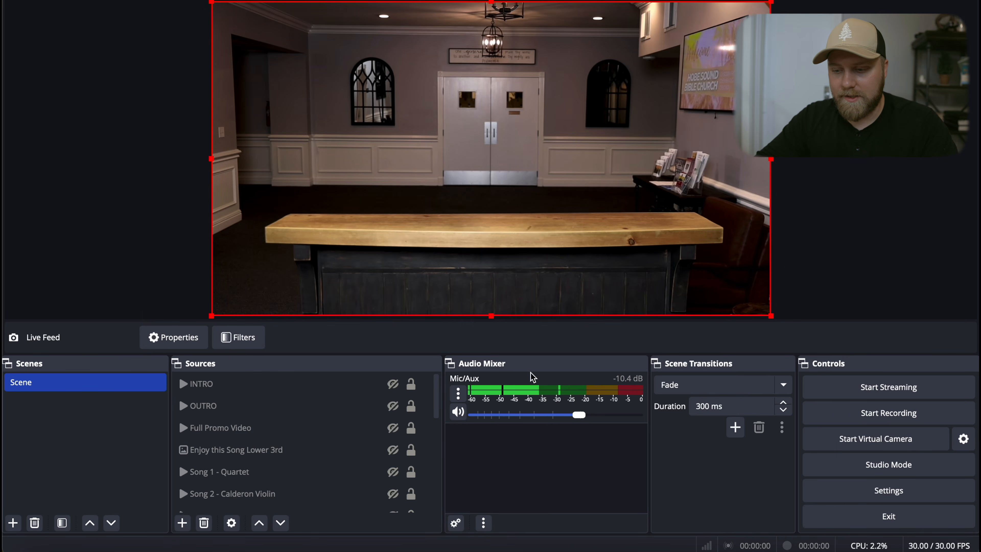
- Check the video preview on the Facebook live page, then return to OBS
click(77, 548)
scroll(456, 437, down, 5)
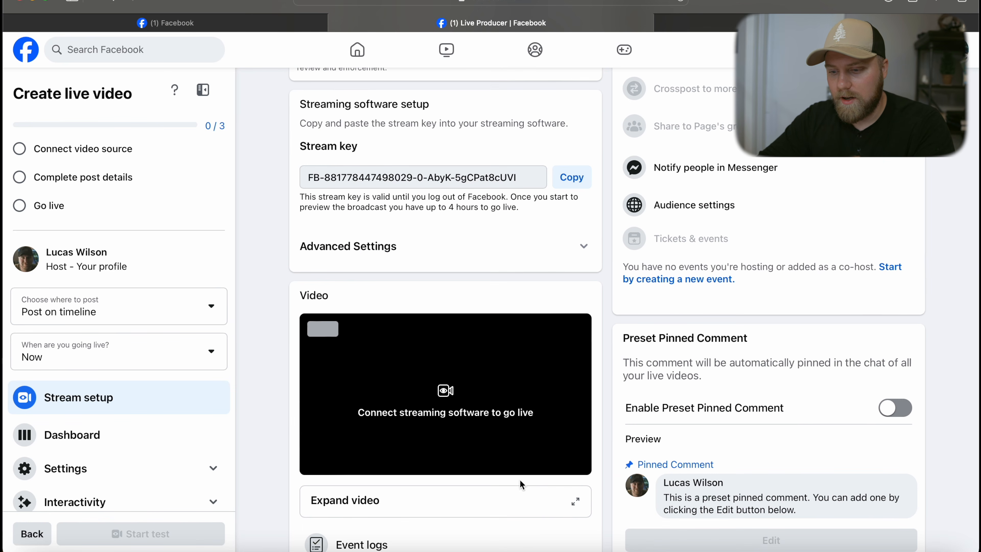
click(792, 547)
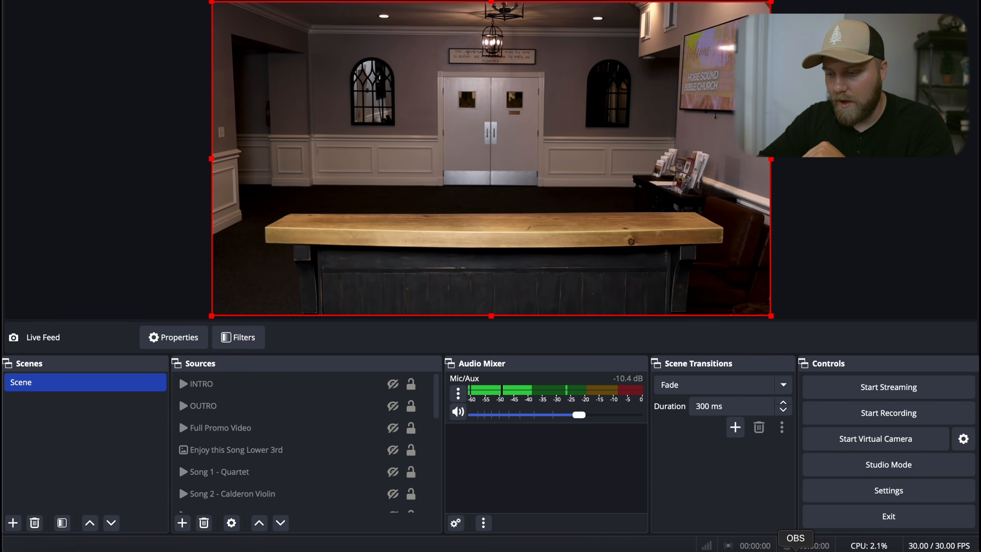
- Start streaming from OBS and switch to the Facebook Live Producer page in the browser
click(934, 388)
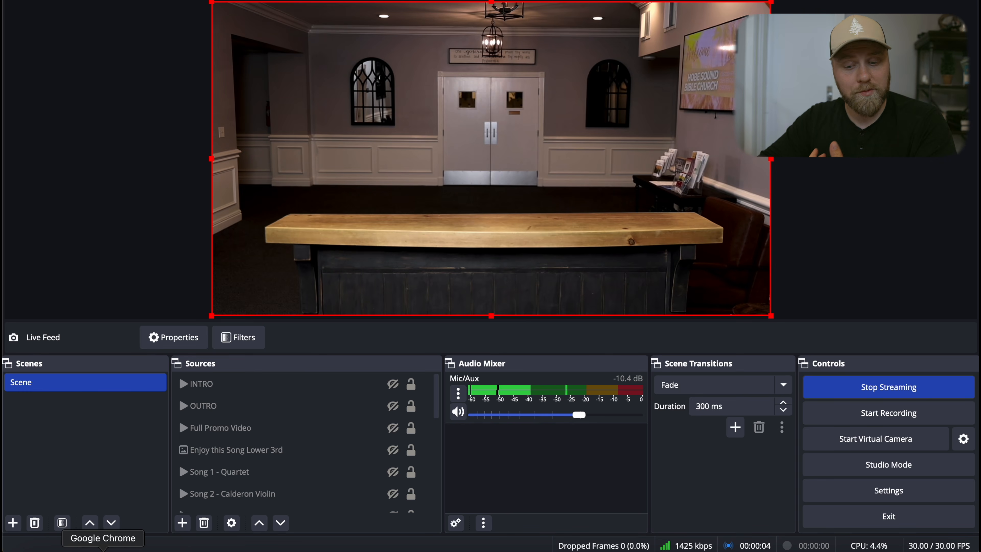
click(103, 550)
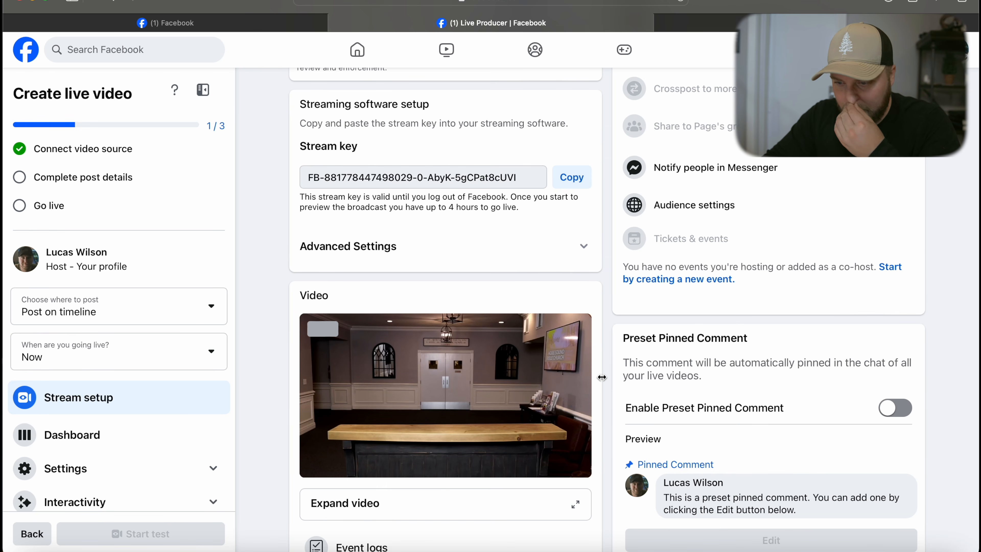
- Add post details to the live video with the title TEST and description TEST, and save them
scroll(601, 376, up, 5)
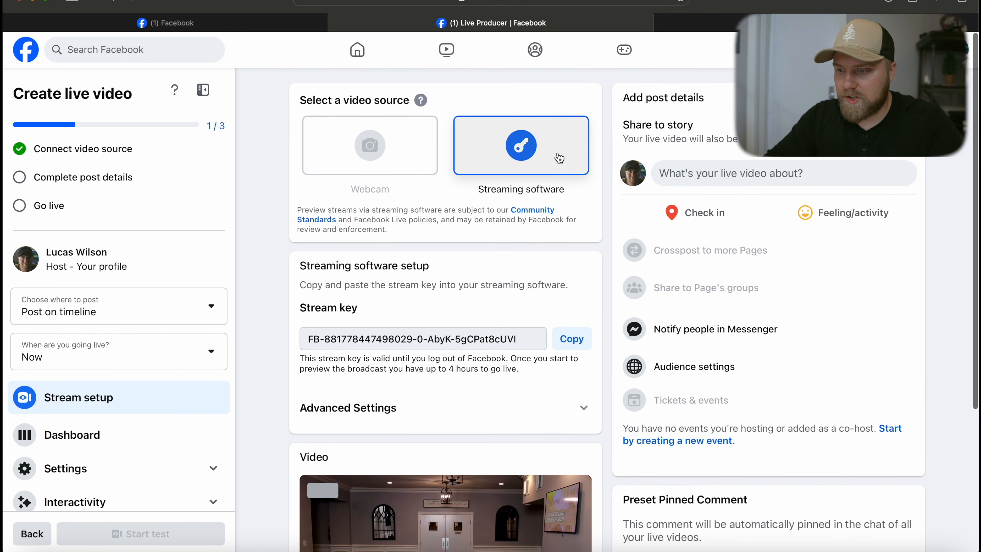
click(715, 179)
click(472, 219)
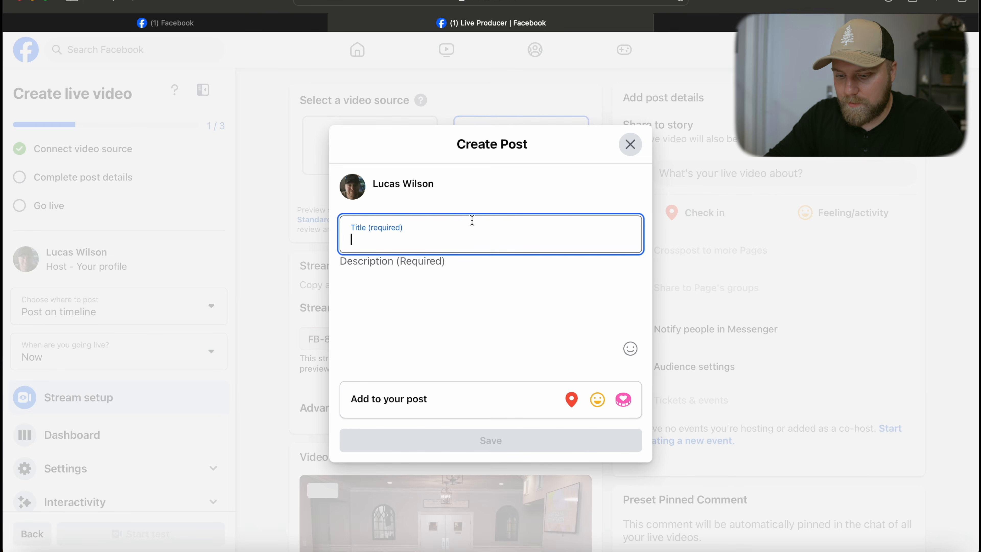
text(TEST)
click(468, 257)
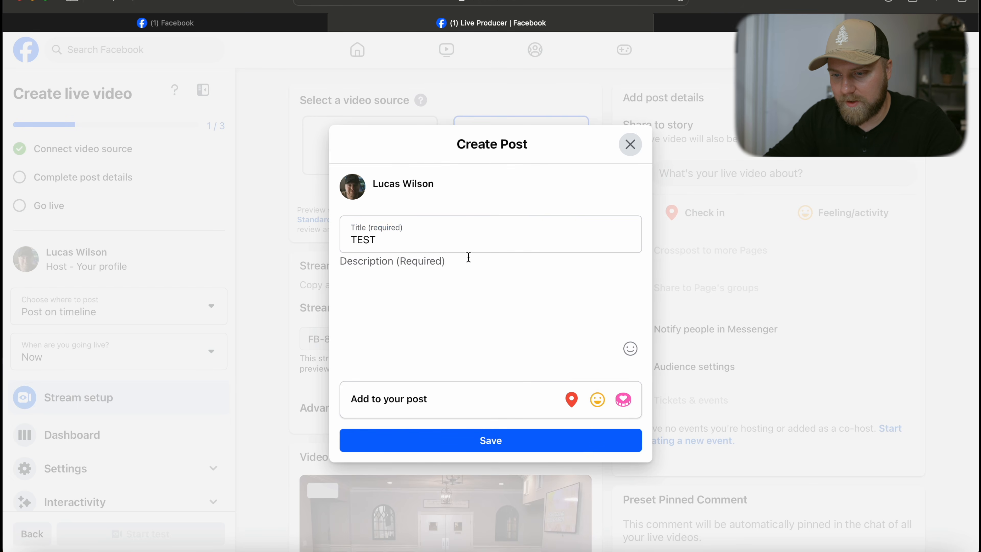
text(TEST)
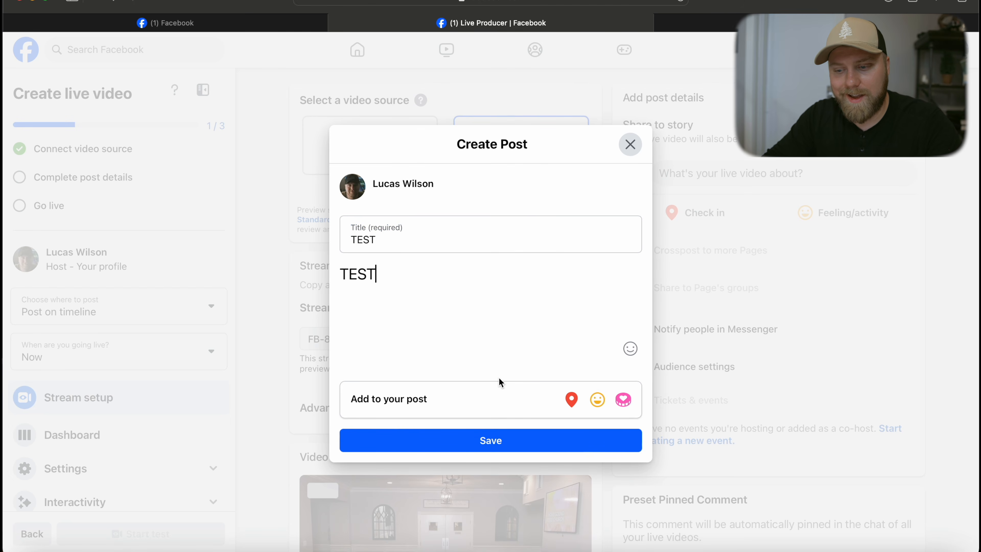
click(505, 436)
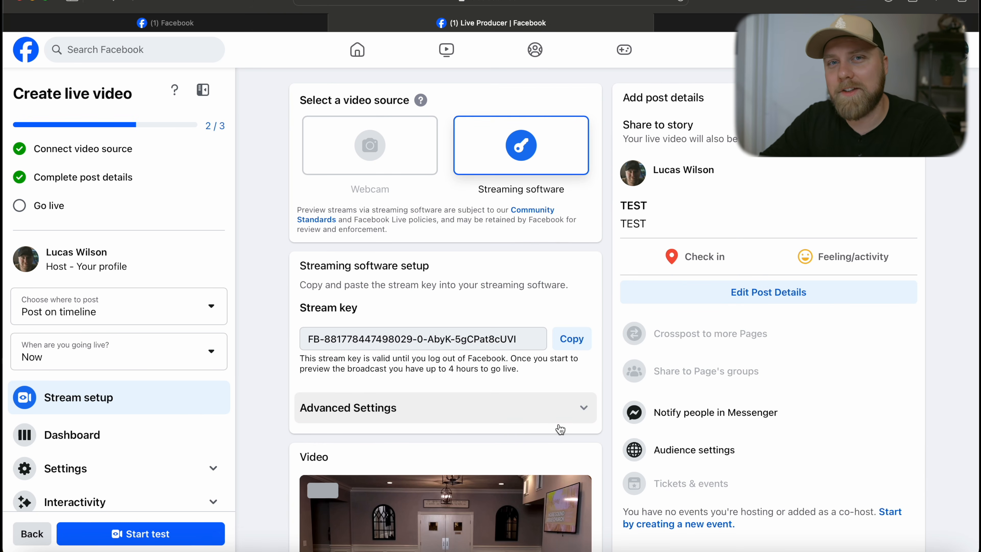
- Start the test broadcast on Facebook
scroll(594, 444, down, 5)
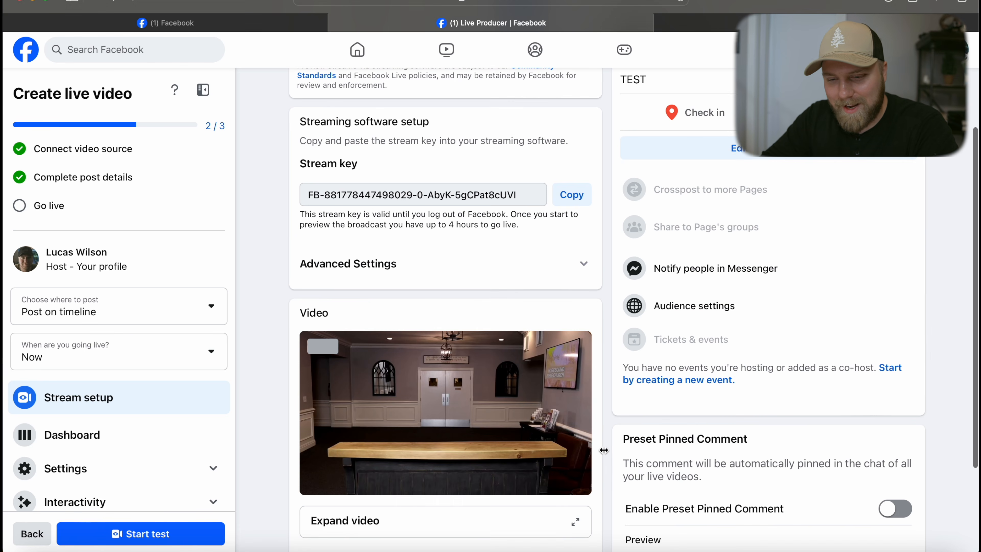
scroll(426, 331, up, 5)
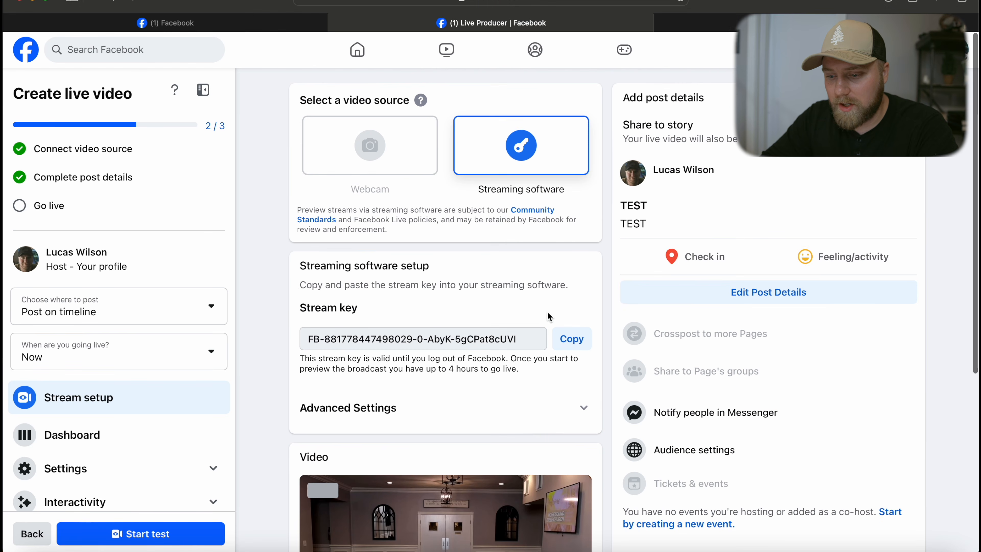
scroll(547, 313, down, 6)
scroll(571, 314, down, 2)
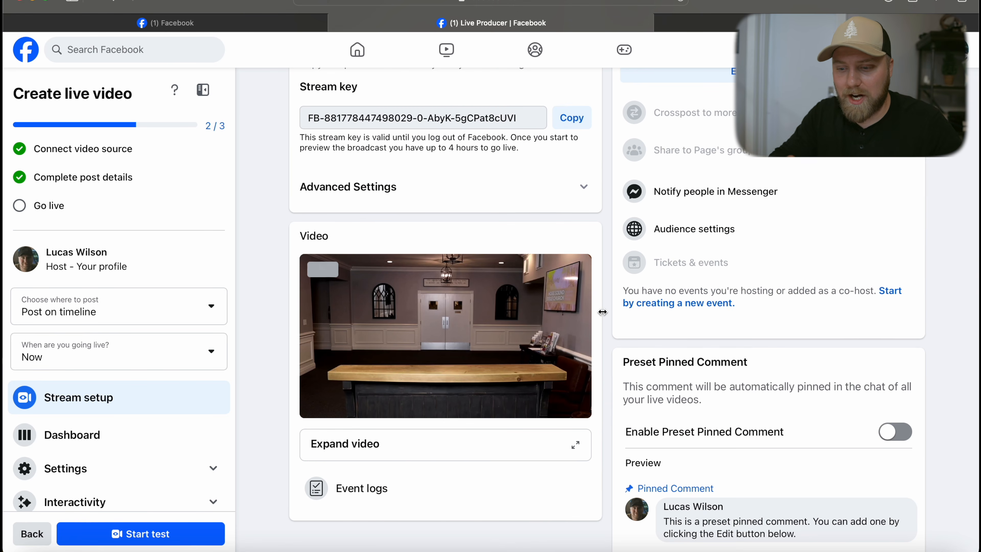
scroll(604, 314, down, 2)
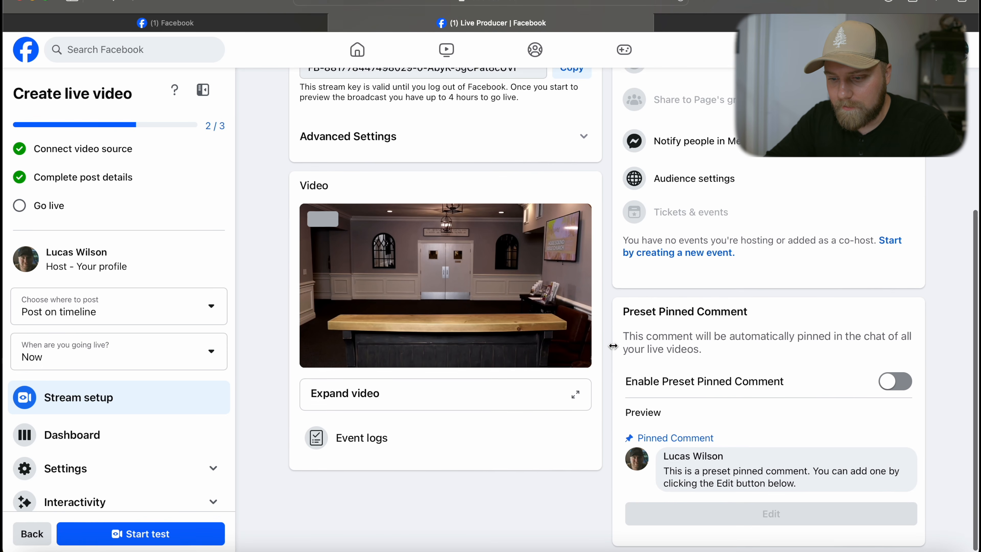
click(192, 537)
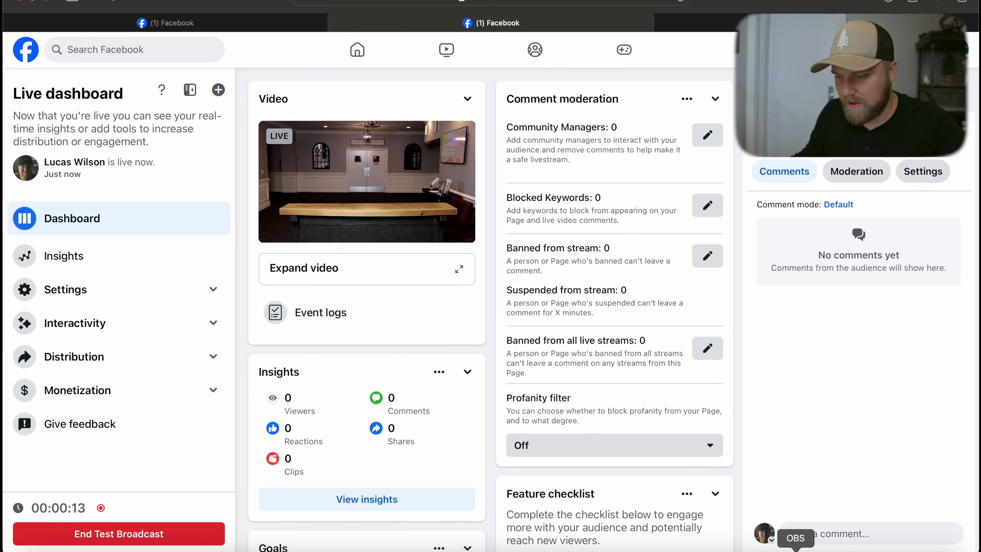
- Compare the OBS output with the live preview on the Facebook live dashboard
click(795, 548)
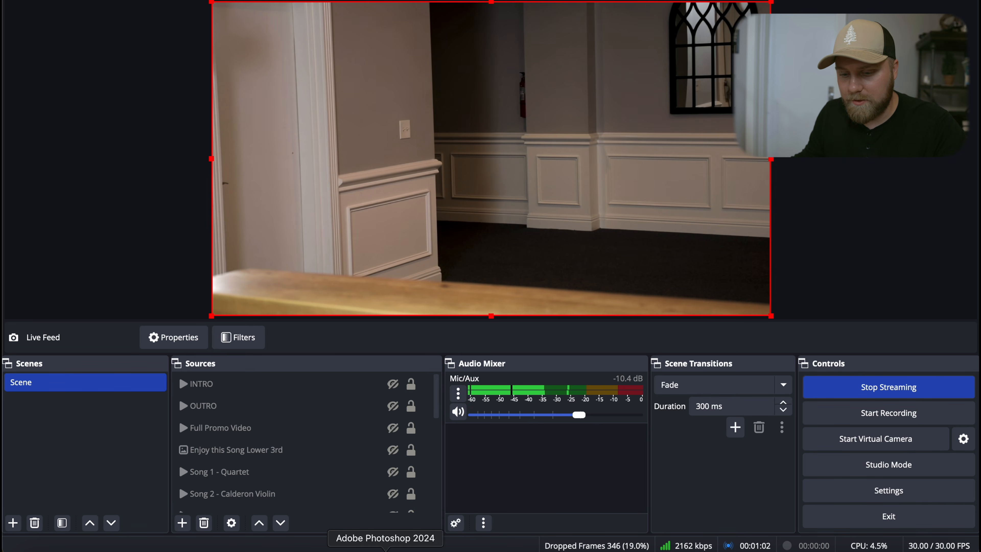
click(80, 549)
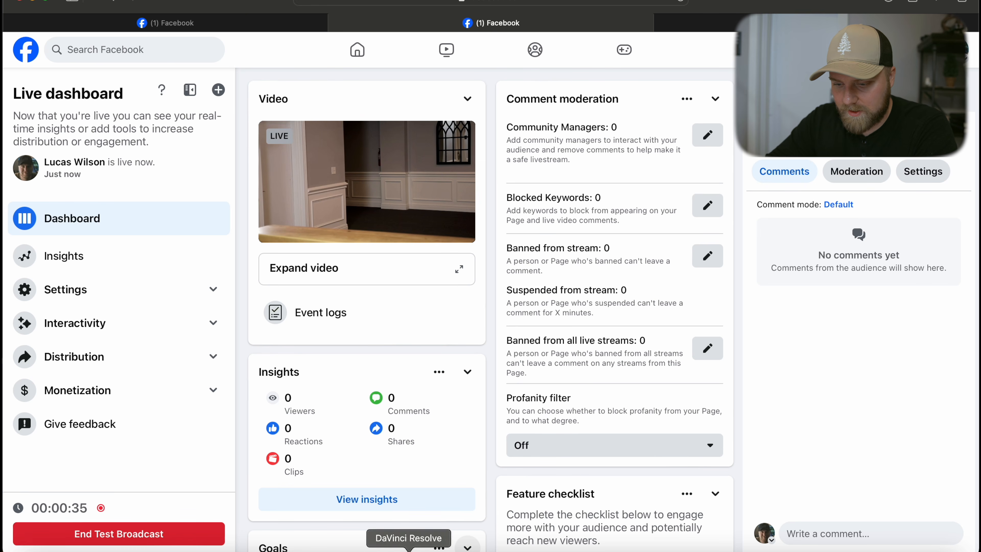
click(796, 548)
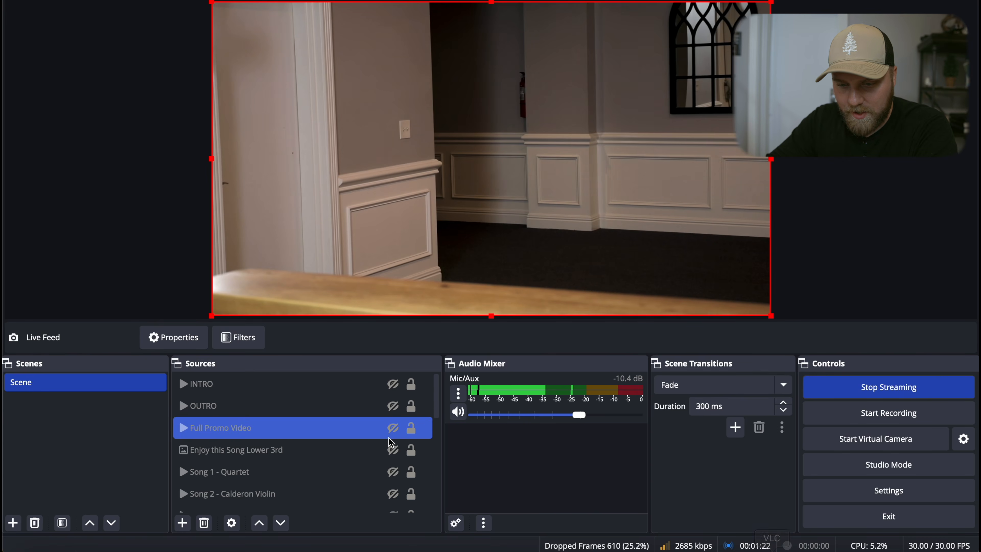
- Show the INTRO media source in the scene and mute the Mic/Aux audio channel
click(371, 383)
click(393, 384)
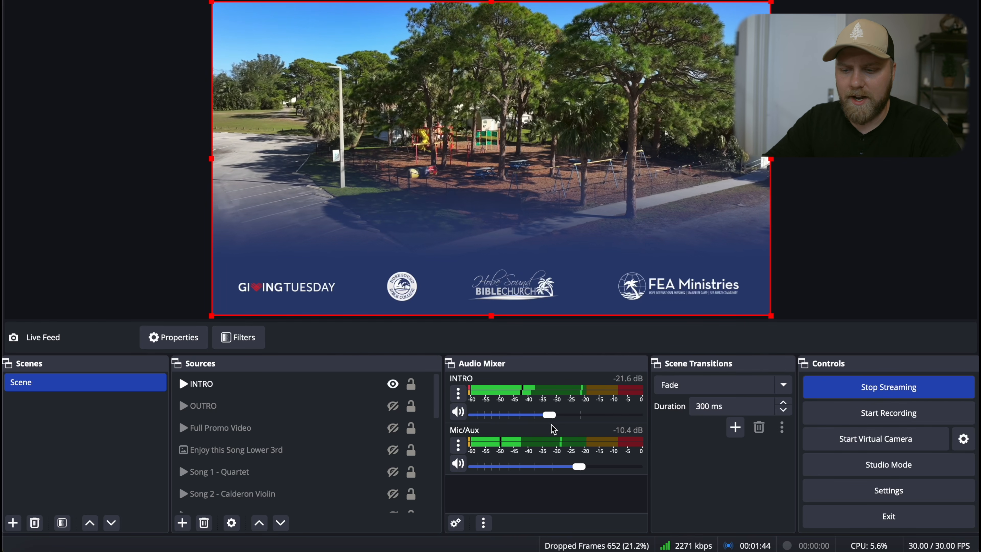
click(458, 464)
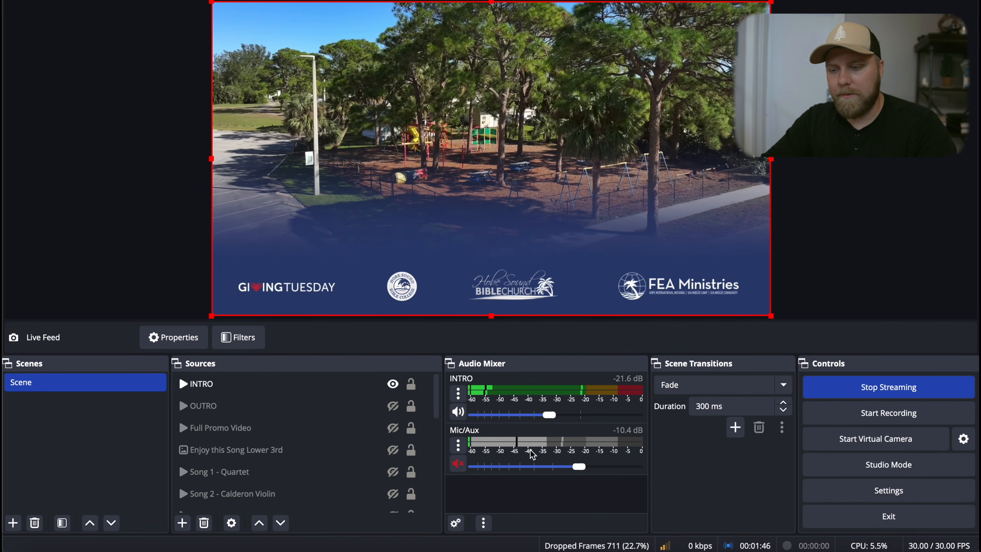
- Restart the INTRO video by hiding and showing it again, and adjust its volume slider slightly
click(362, 391)
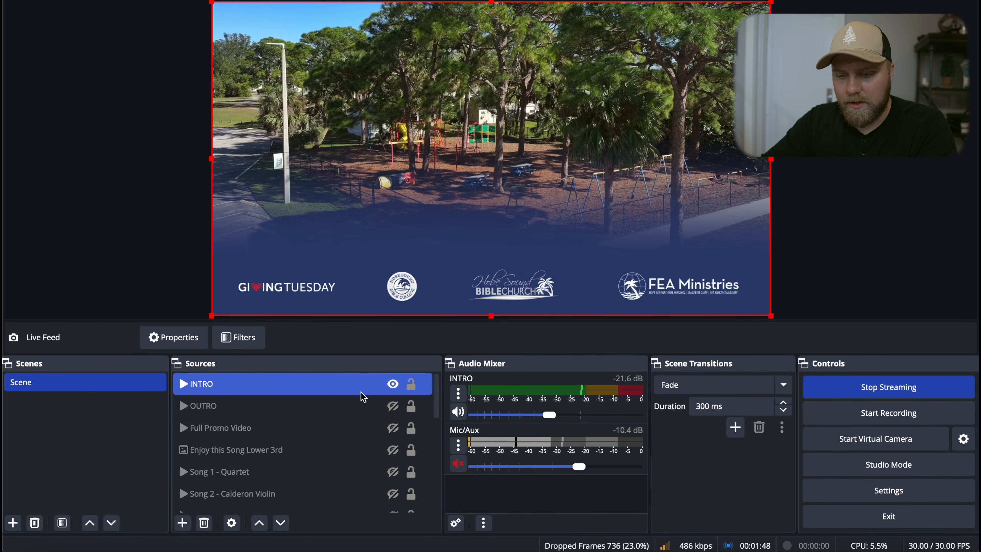
click(393, 385)
click(393, 385)
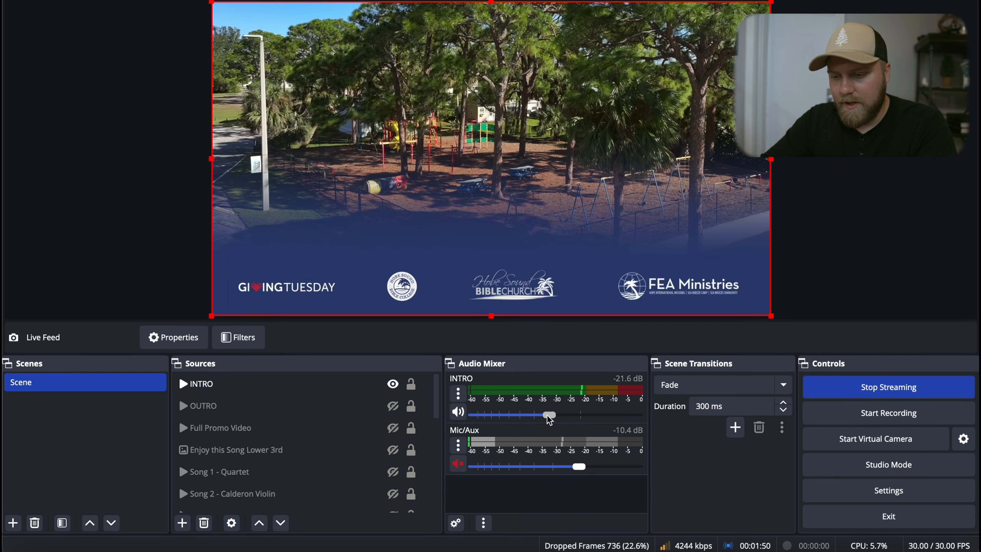
click(348, 385)
click(388, 388)
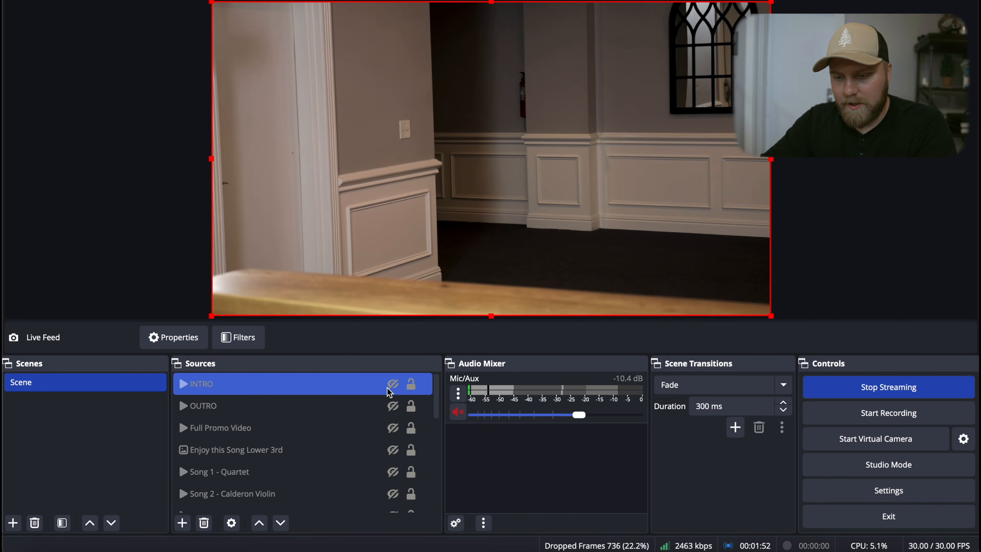
click(388, 388)
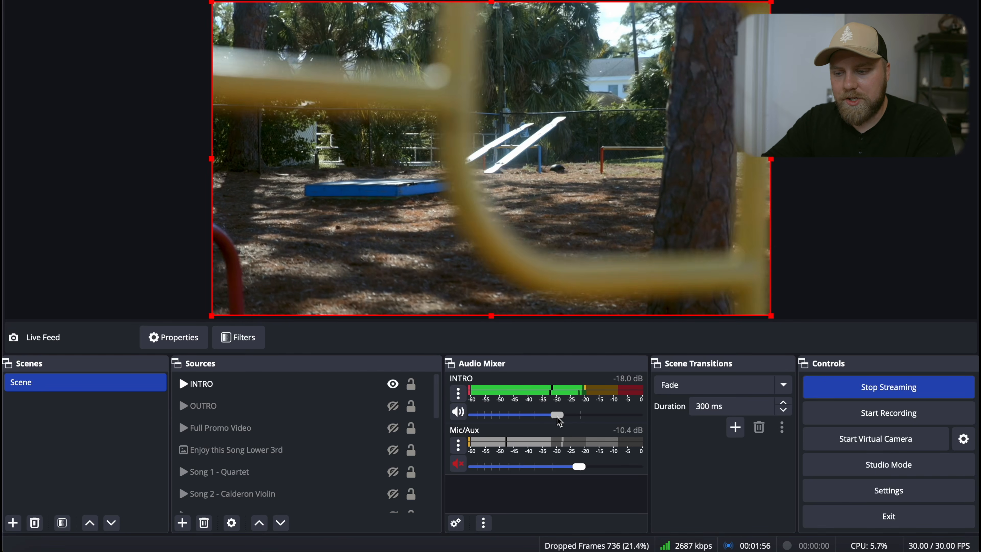
drag(554, 418, 551, 417)
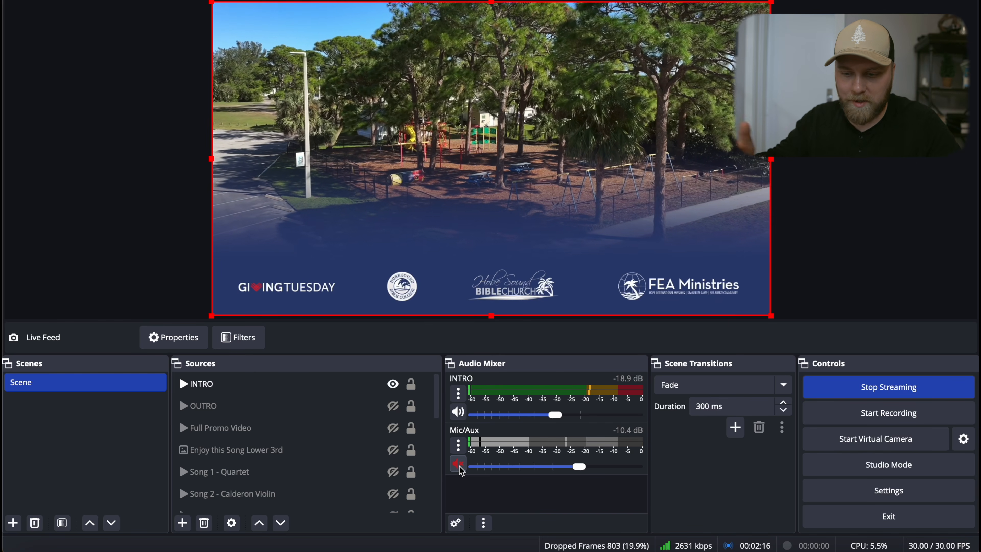
- Hide the INTRO source and scroll to the lower sources, selecting Live Feed and Noon Update Lower Third
click(380, 384)
click(392, 384)
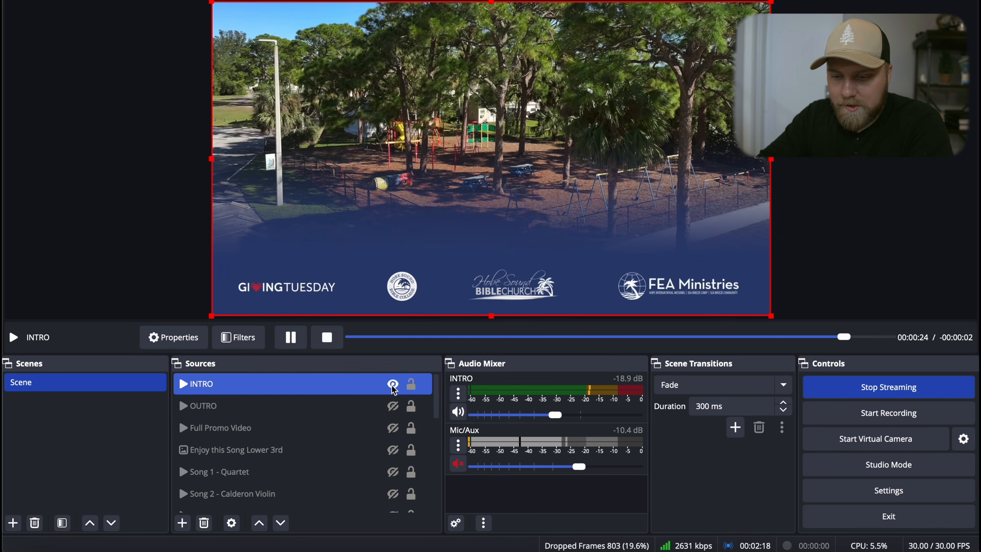
scroll(393, 389, down, 5)
click(365, 501)
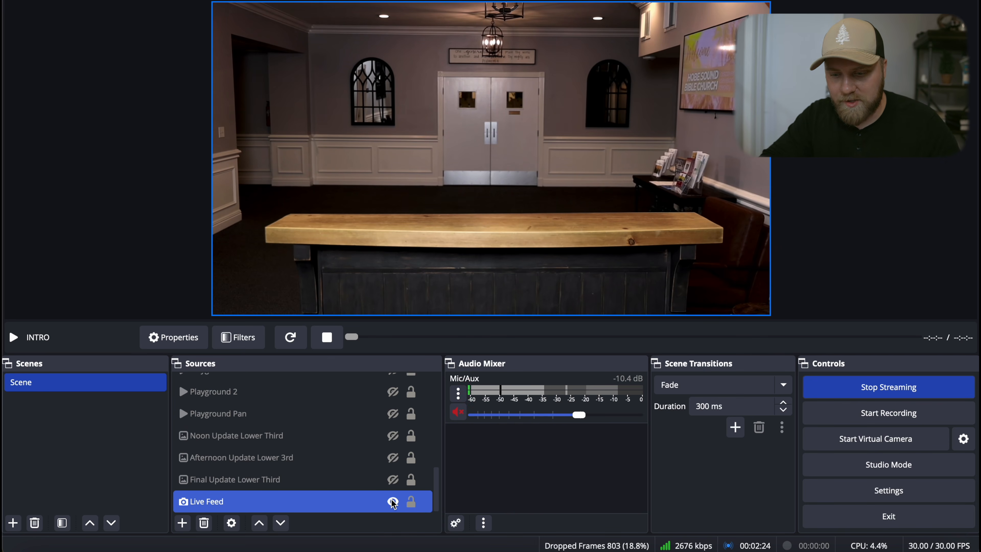
click(378, 422)
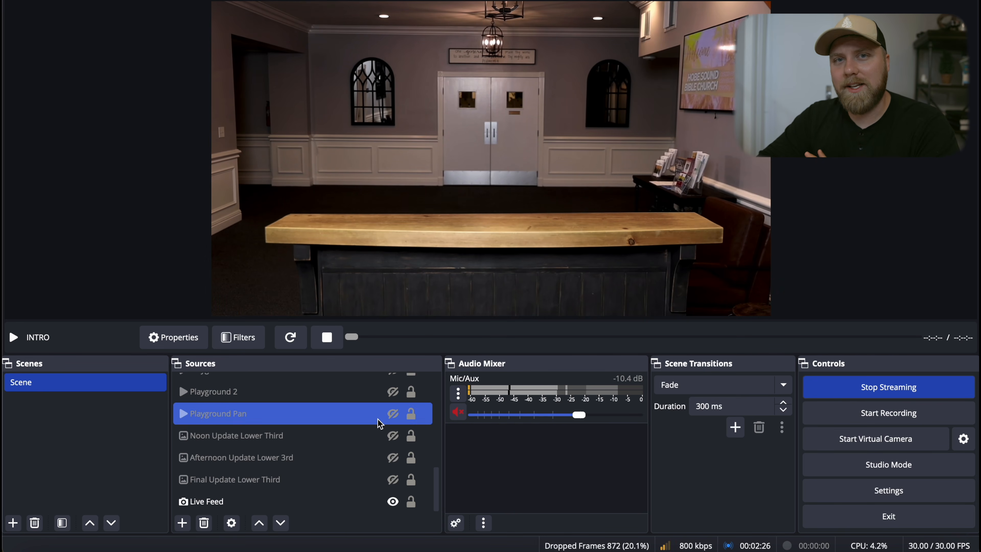
click(391, 435)
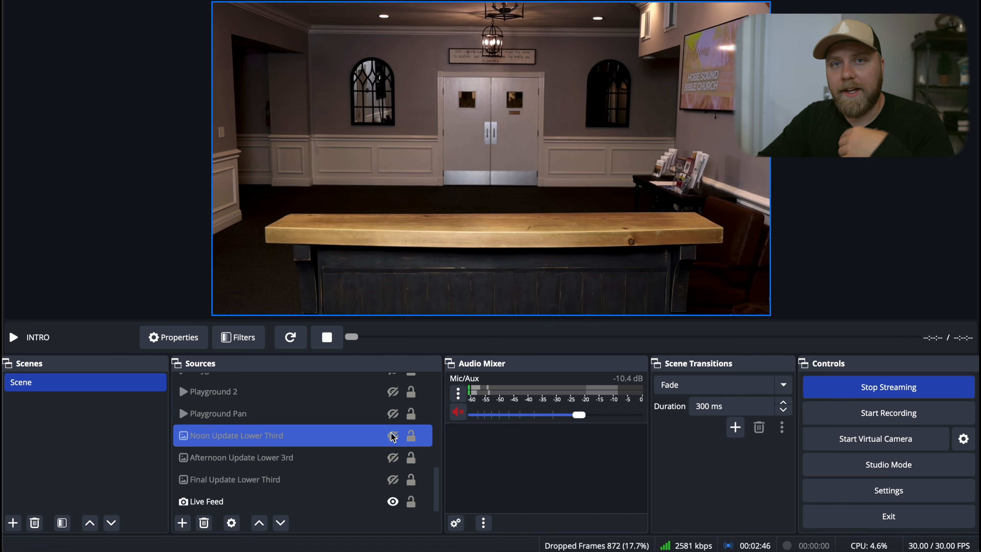
click(182, 523)
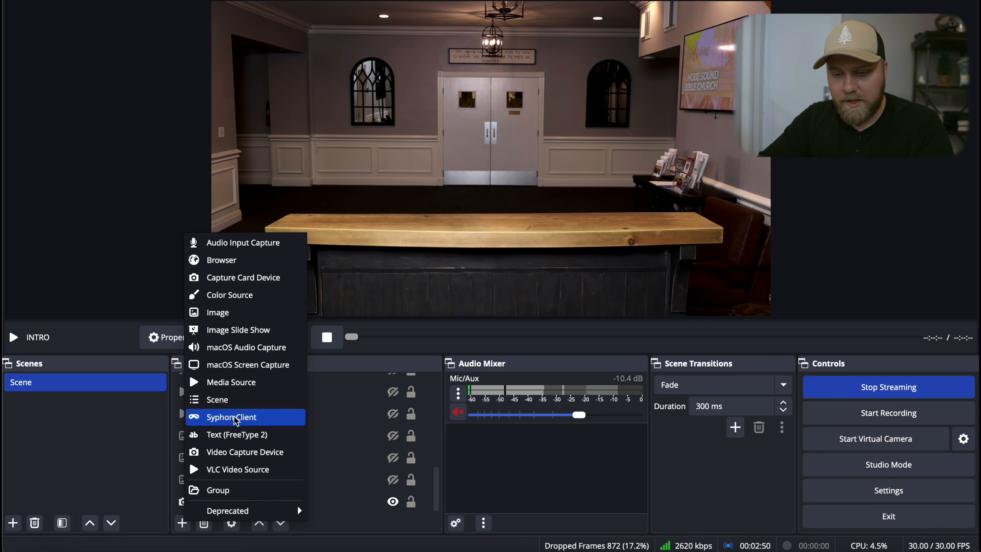
click(251, 312)
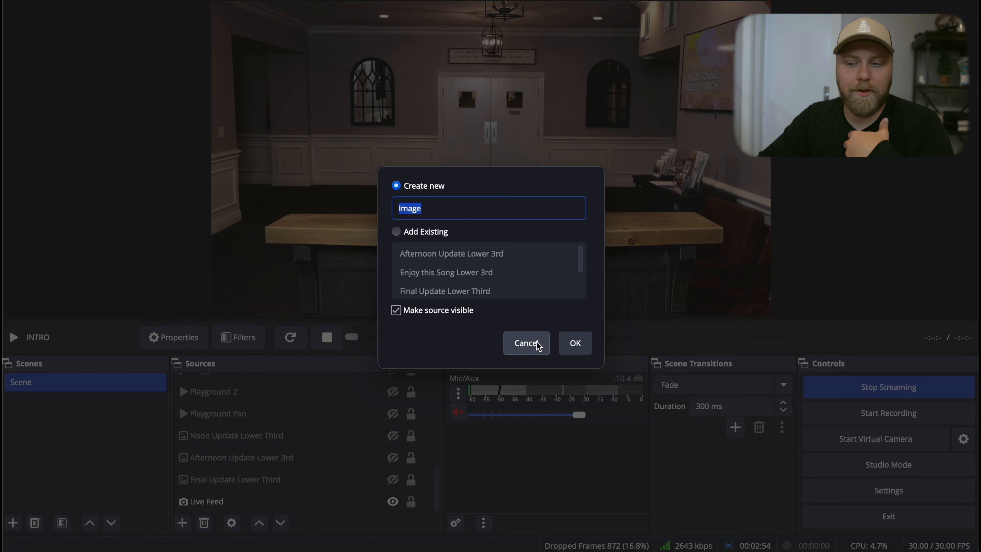
click(526, 343)
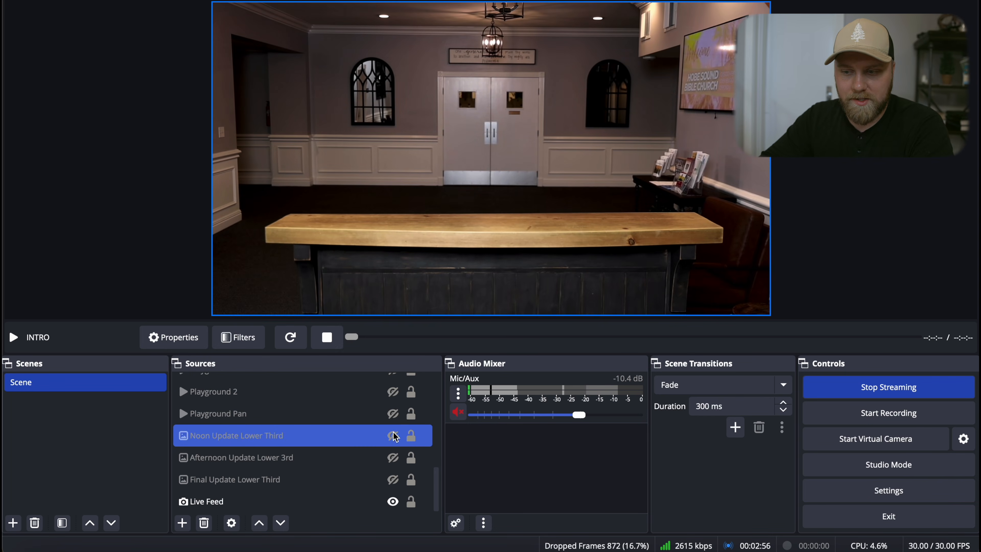
scroll(394, 436, up, 5)
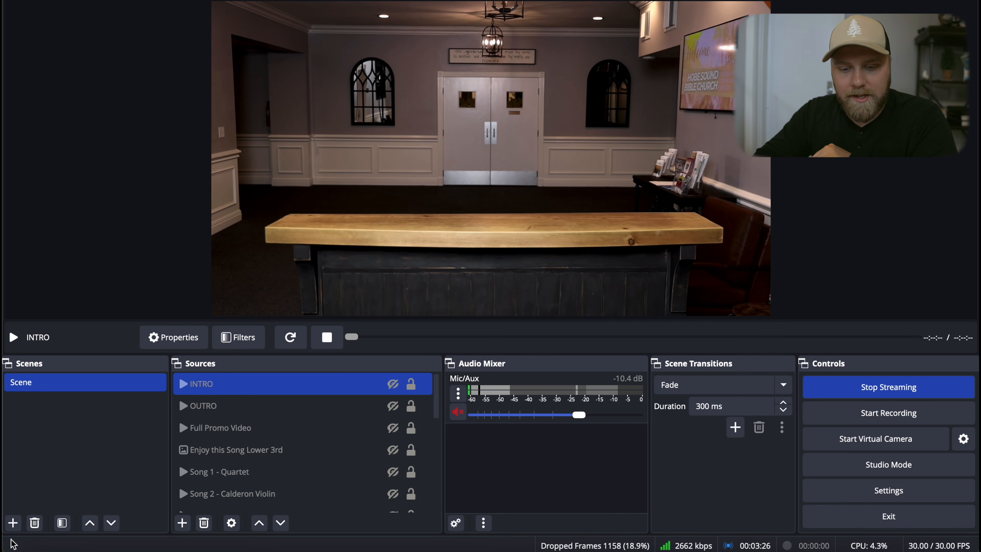
click(12, 522)
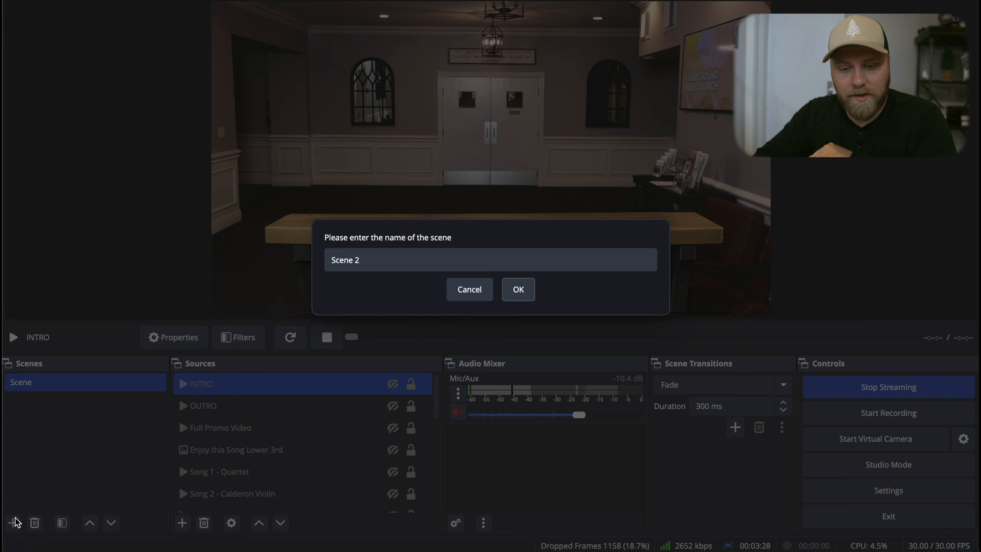
click(469, 288)
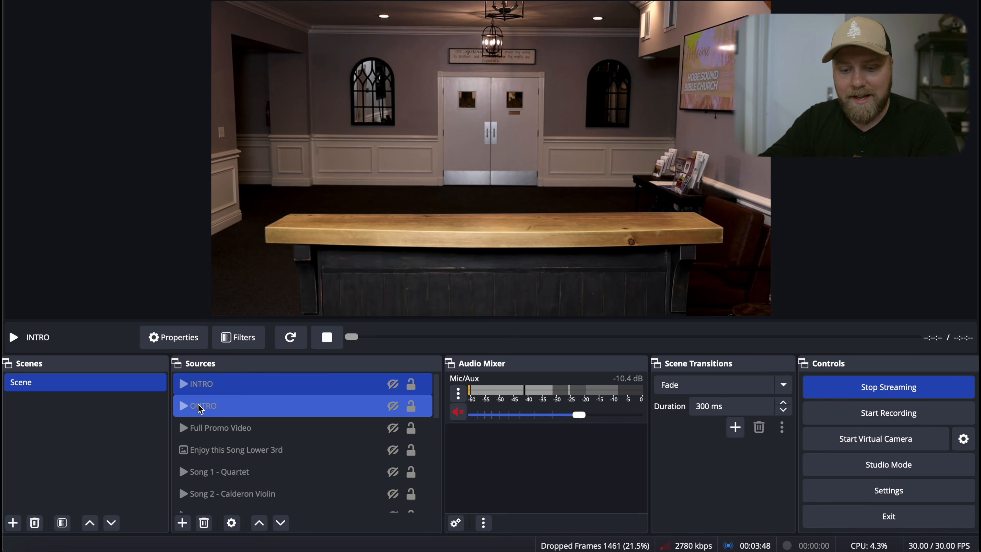
- Check the Facebook live dashboard, then show the OUTRO source in OBS
click(80, 548)
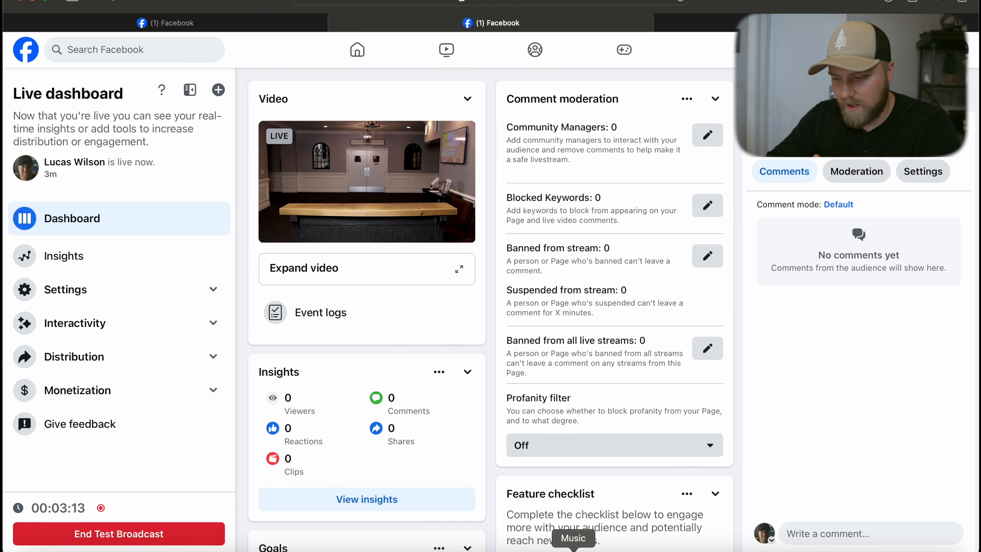
click(796, 550)
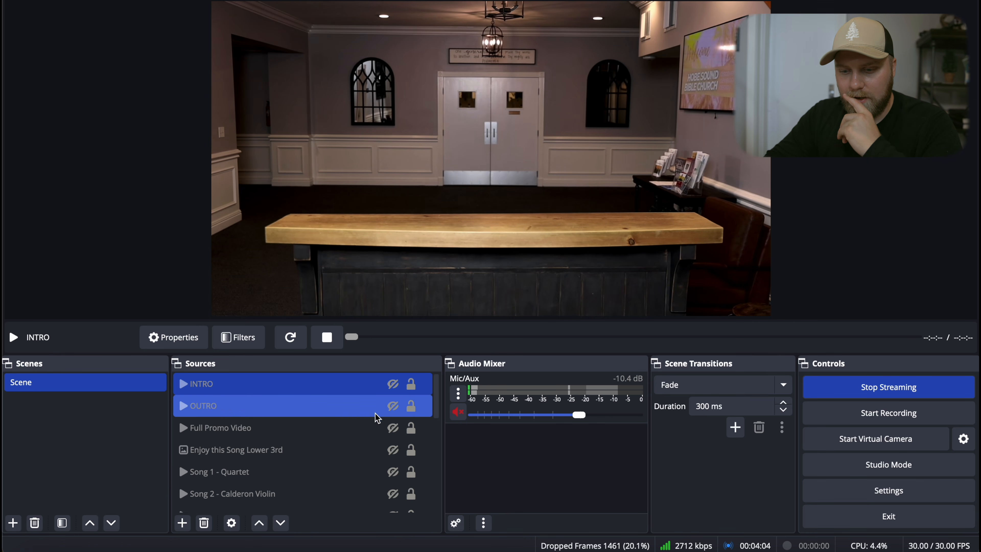
click(393, 405)
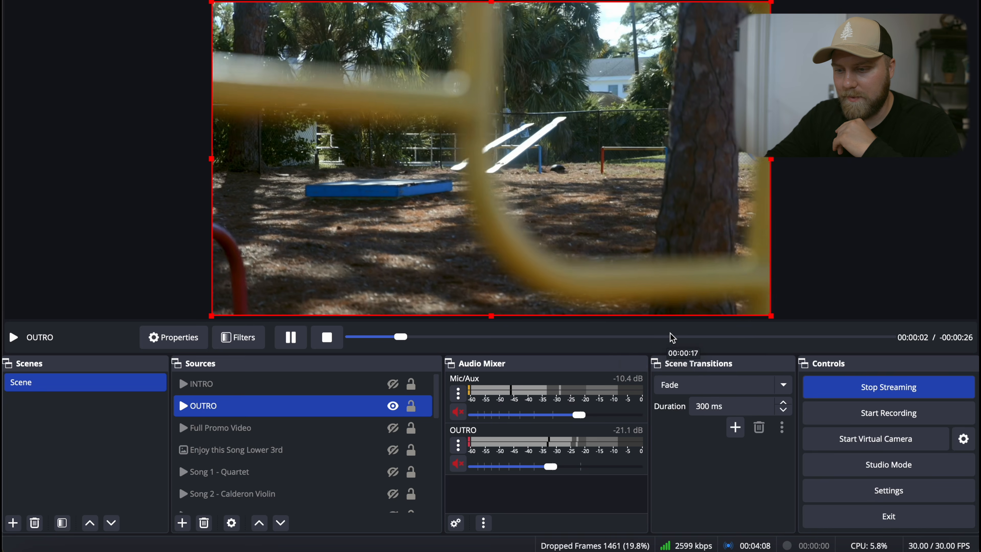
- Skip the OUTRO video ahead to near the end of its playback
click(676, 336)
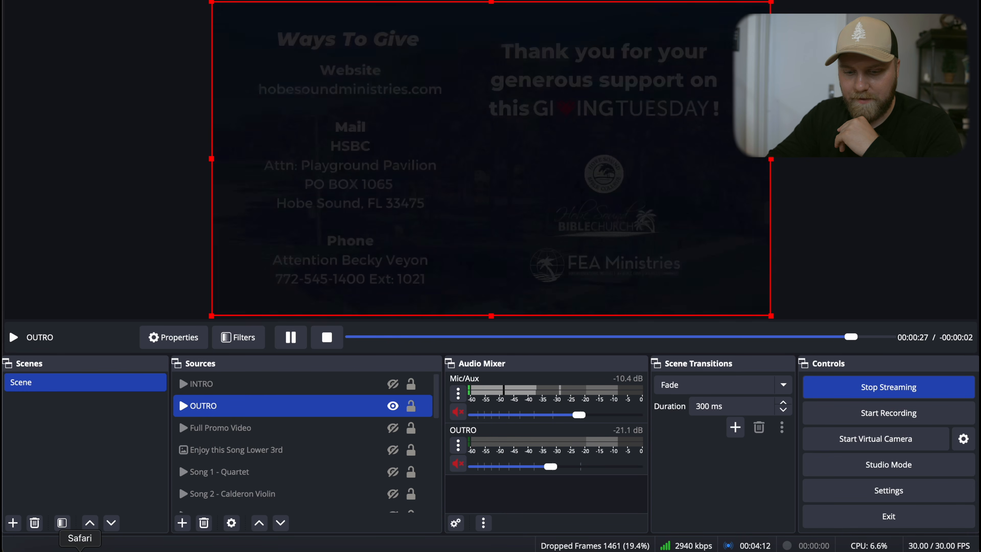
- Switch to the browser and end the Facebook test broadcast from the live dashboard
click(80, 548)
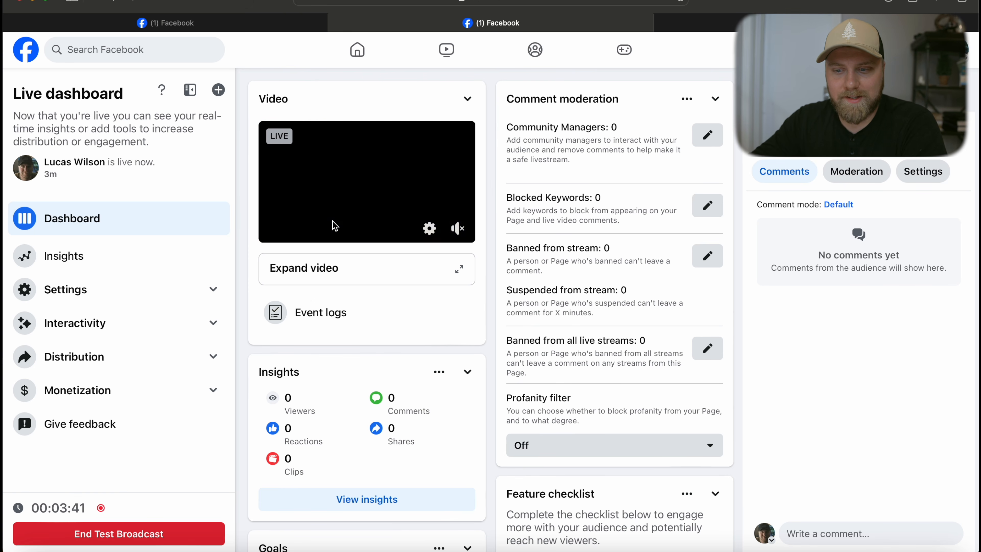
click(186, 537)
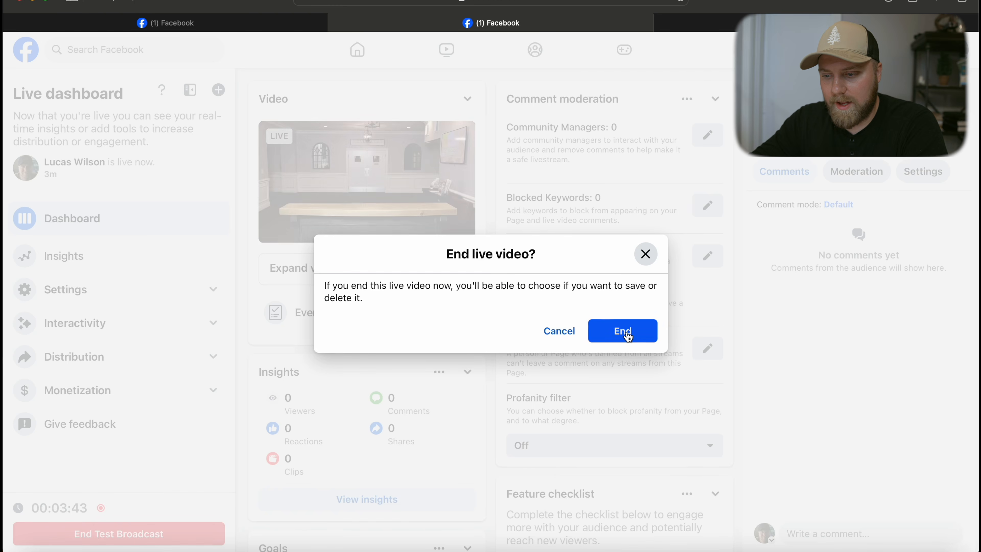
click(619, 331)
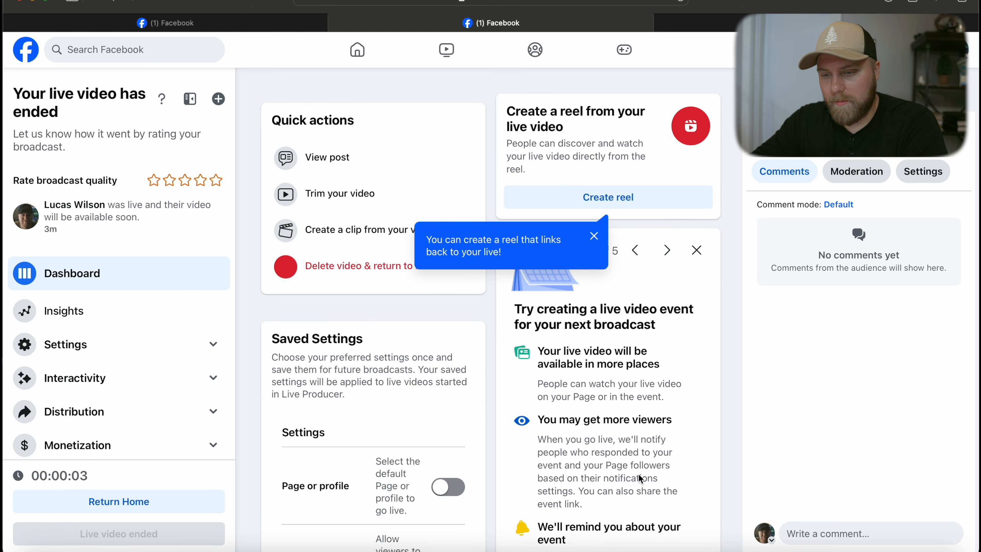
- Return to OBS and stop streaming
click(795, 550)
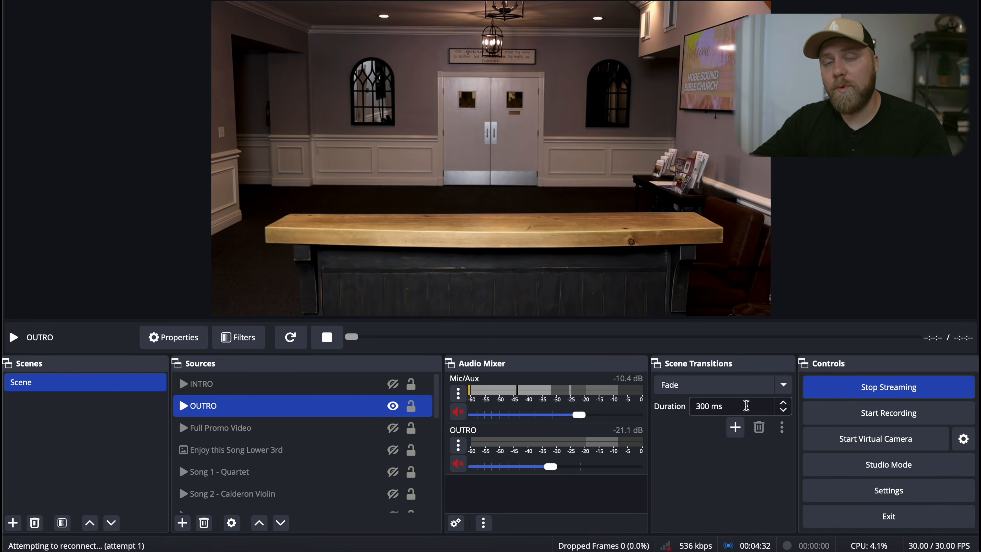
click(907, 394)
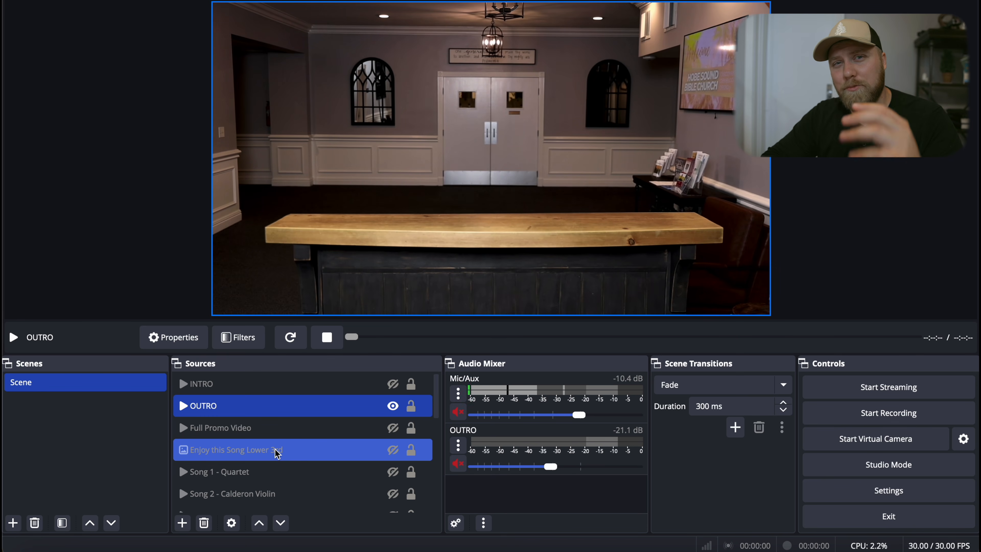
- Scroll through the source list, selecting Softball field 2 along the way
scroll(286, 452, down, 3)
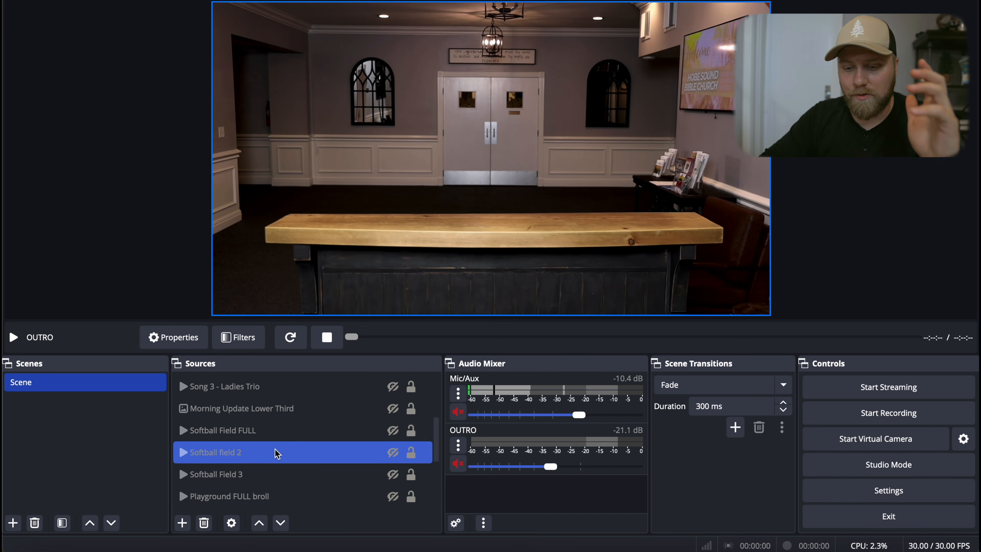
click(299, 451)
scroll(300, 451, down, 2)
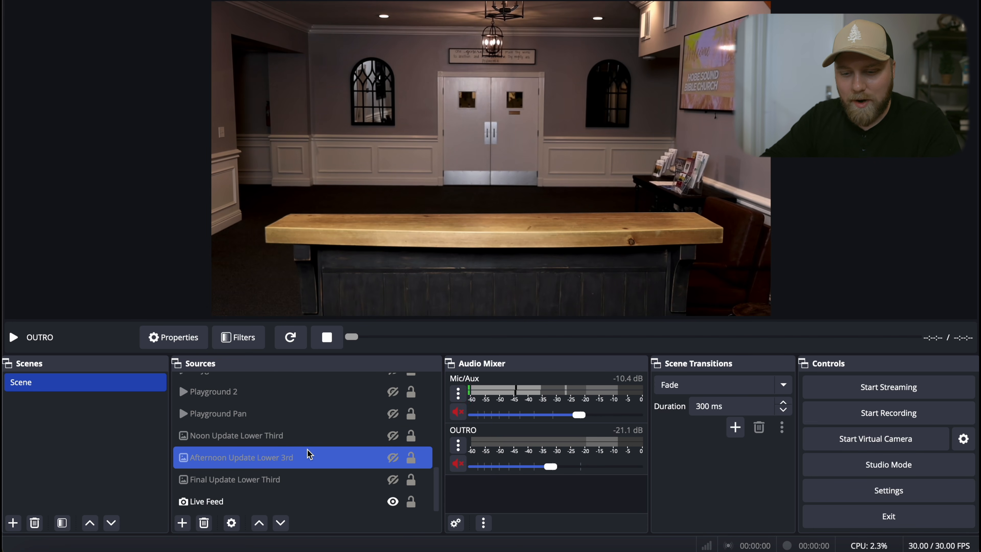